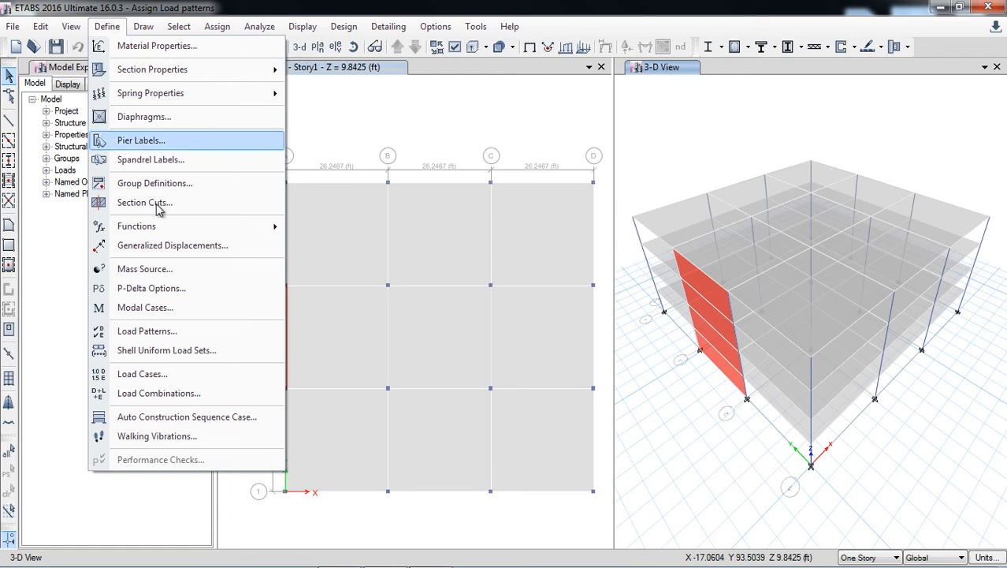
# Review the load patterns defined in the model and leave the definitions unchanged.
pyautogui.click(194, 331)
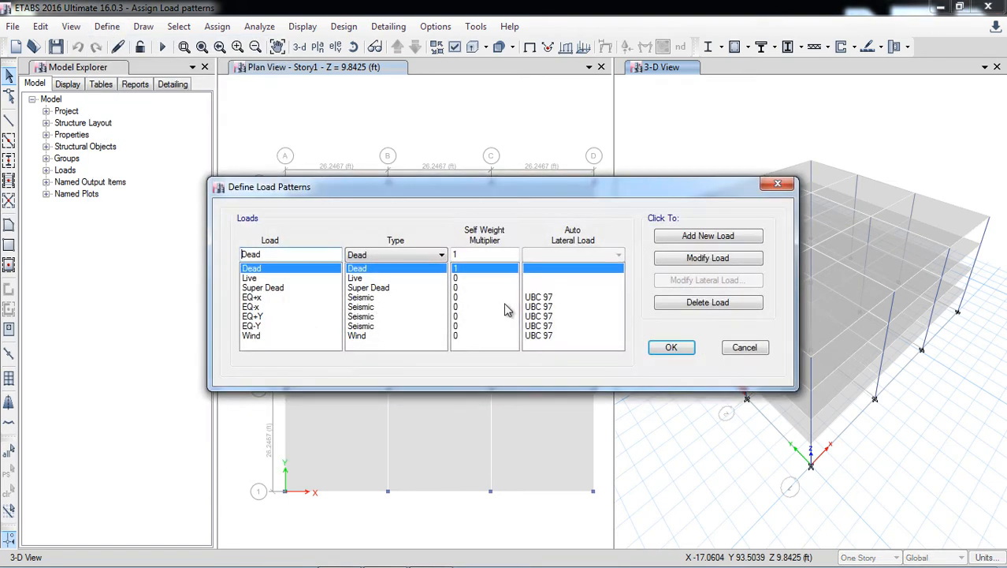
pyautogui.click(744, 347)
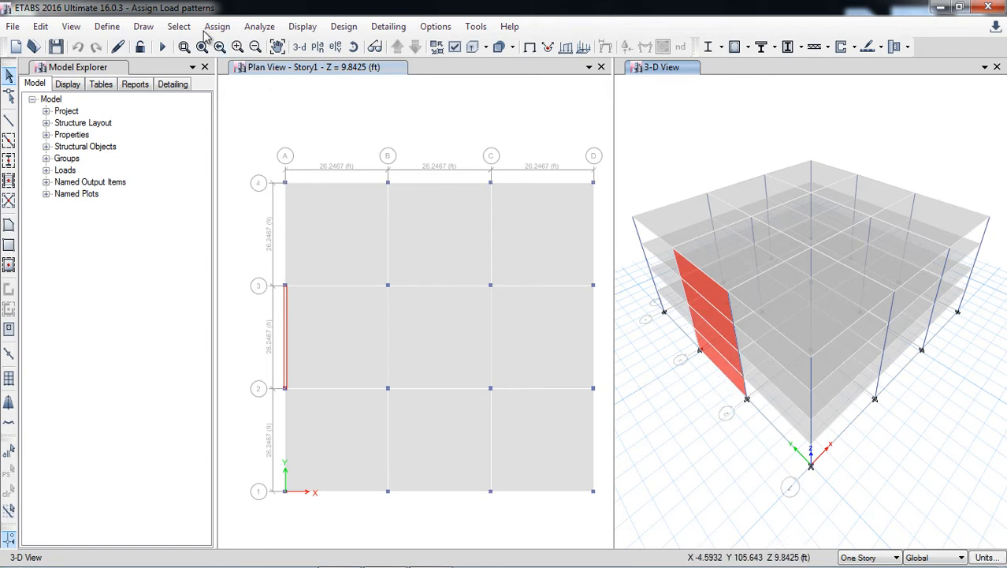
# Select all floor objects in the model by object type Floors.
pyautogui.click(178, 26)
pyautogui.moveTo(189, 53)
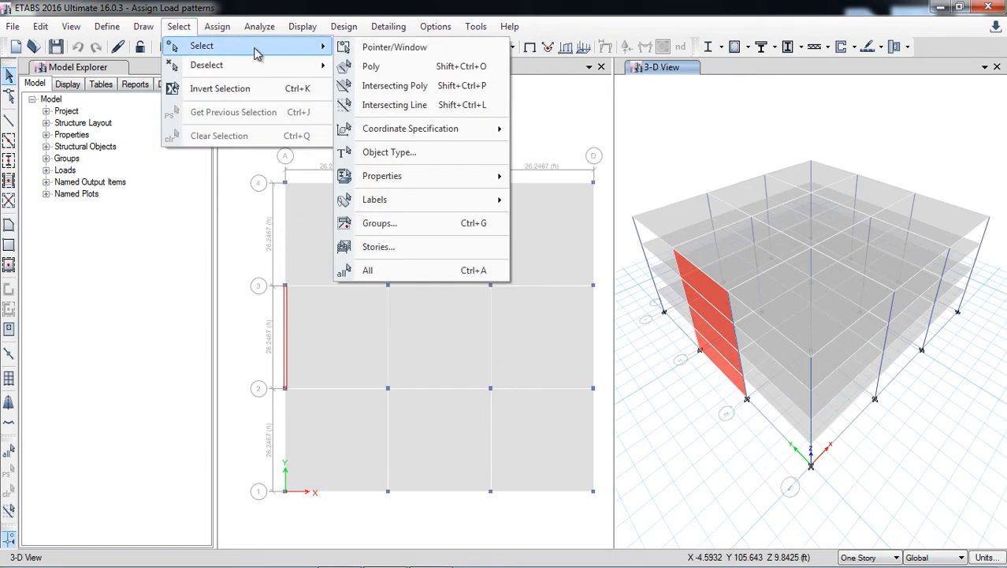
pyautogui.click(413, 154)
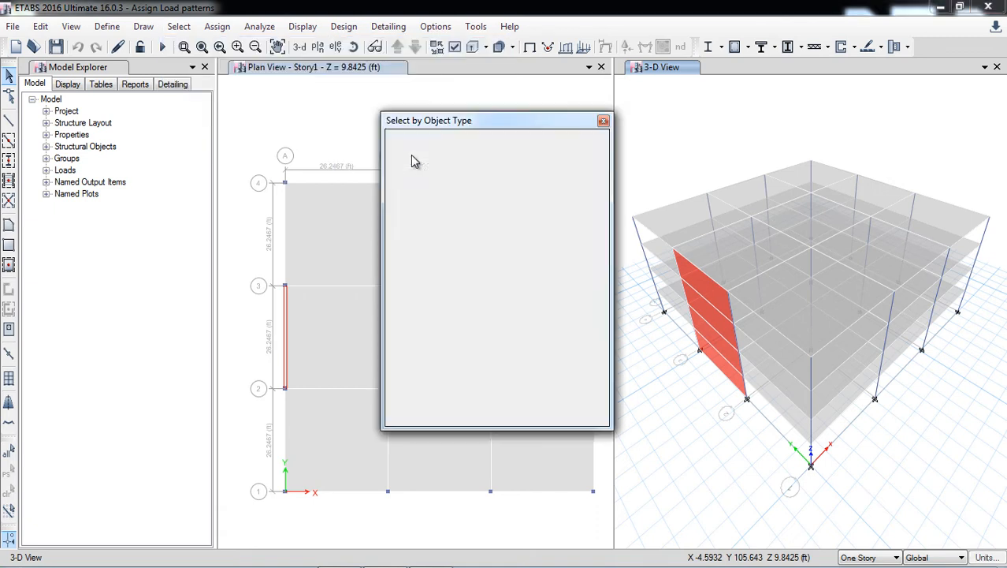
pyautogui.click(424, 224)
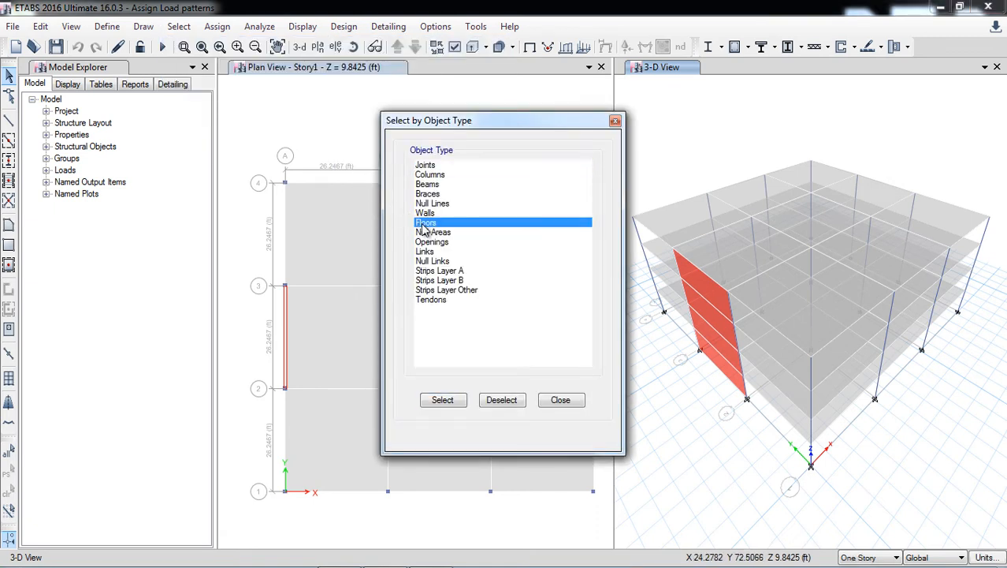
pyautogui.click(456, 400)
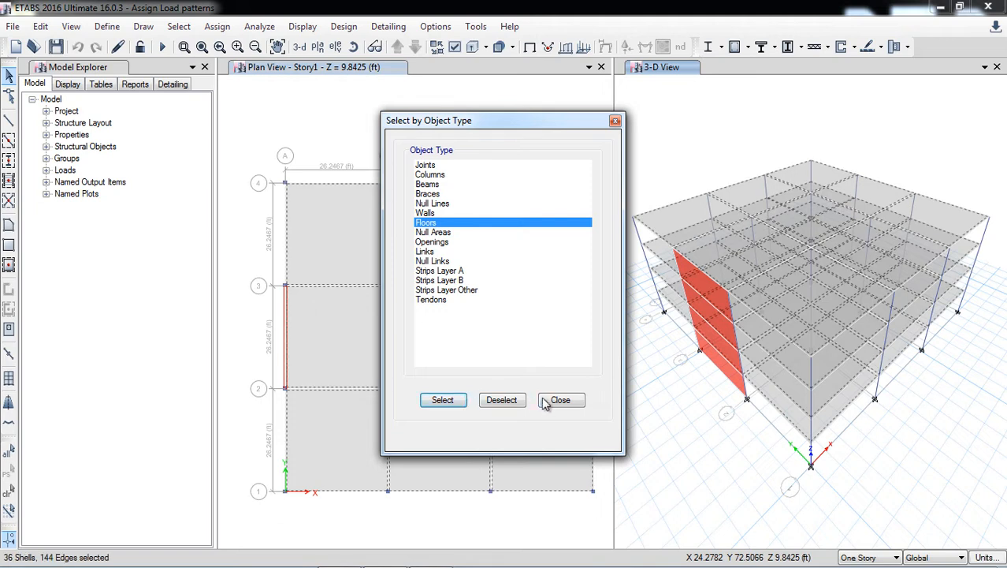
pyautogui.click(551, 401)
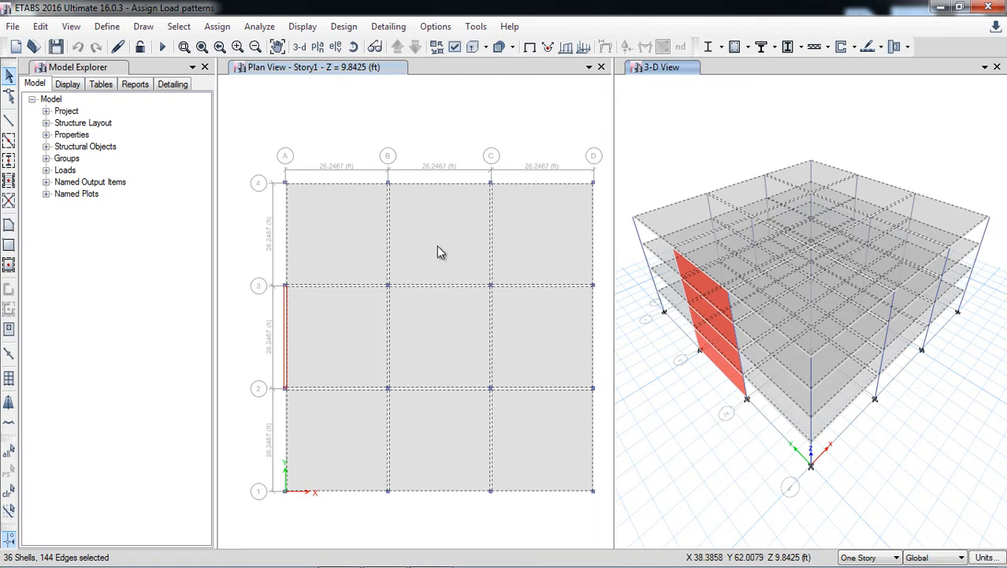
# Switch to the ASCE7-16 PDF in Adobe Acrobat and show Chapter 2: COMBINATIONS OF LOADS at page width.
pyautogui.moveTo(510, 564)
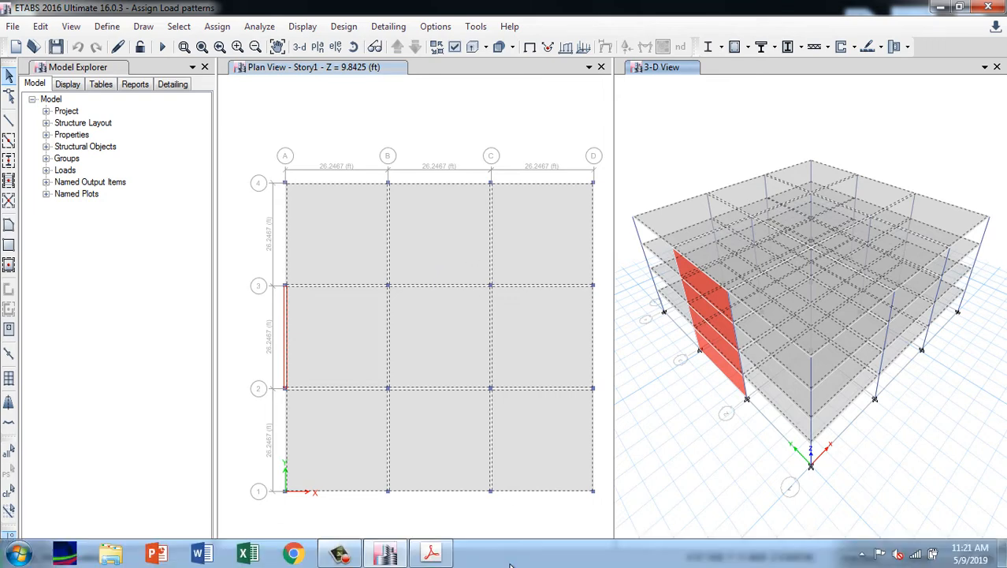
pyautogui.click(431, 552)
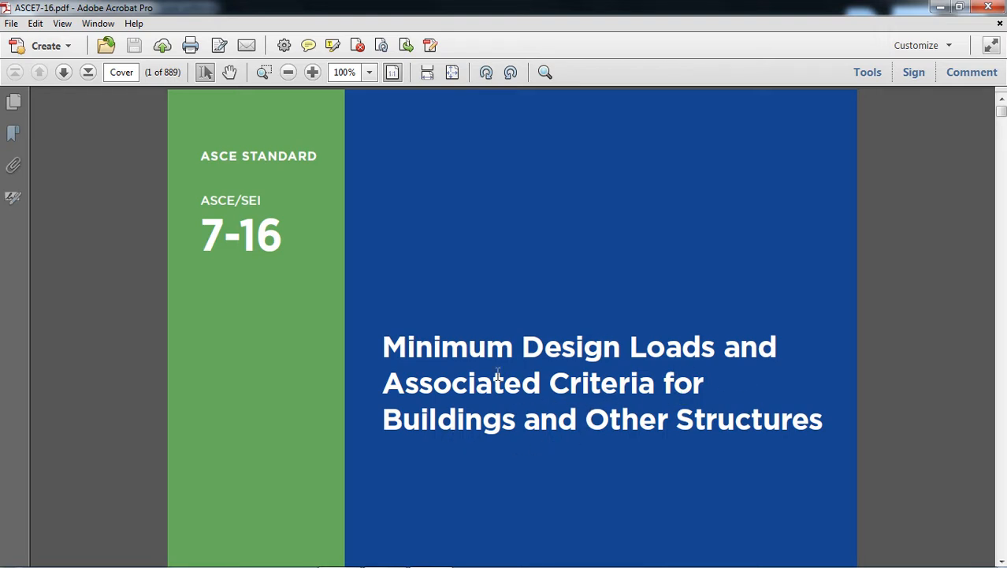
pyautogui.click(14, 134)
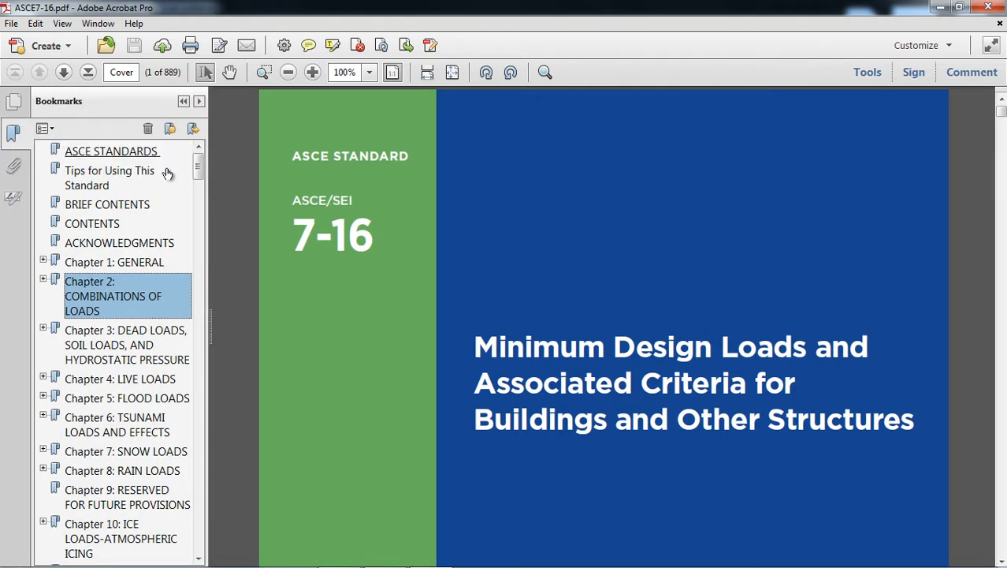
pyautogui.click(117, 303)
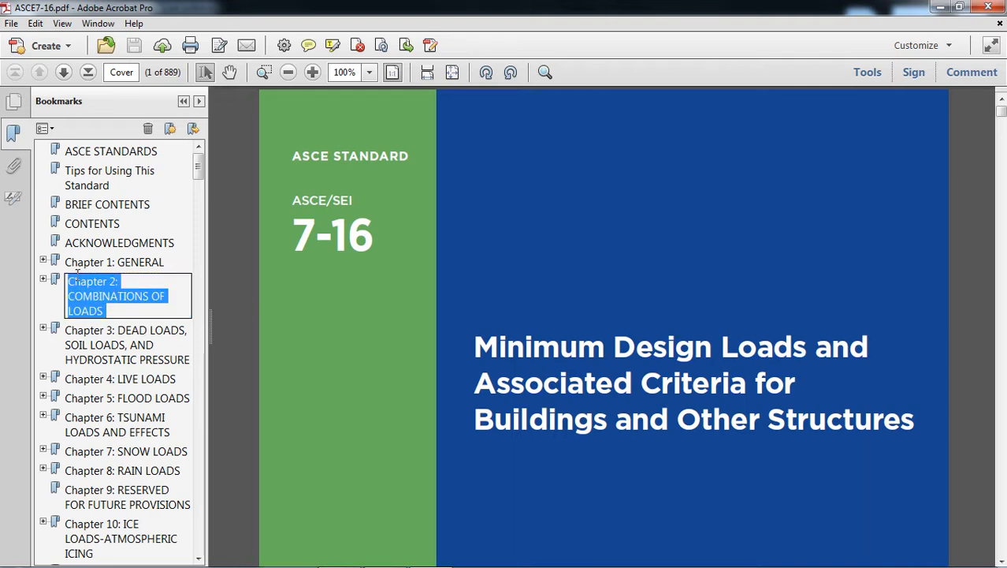
pyautogui.click(76, 267)
pyautogui.click(77, 288)
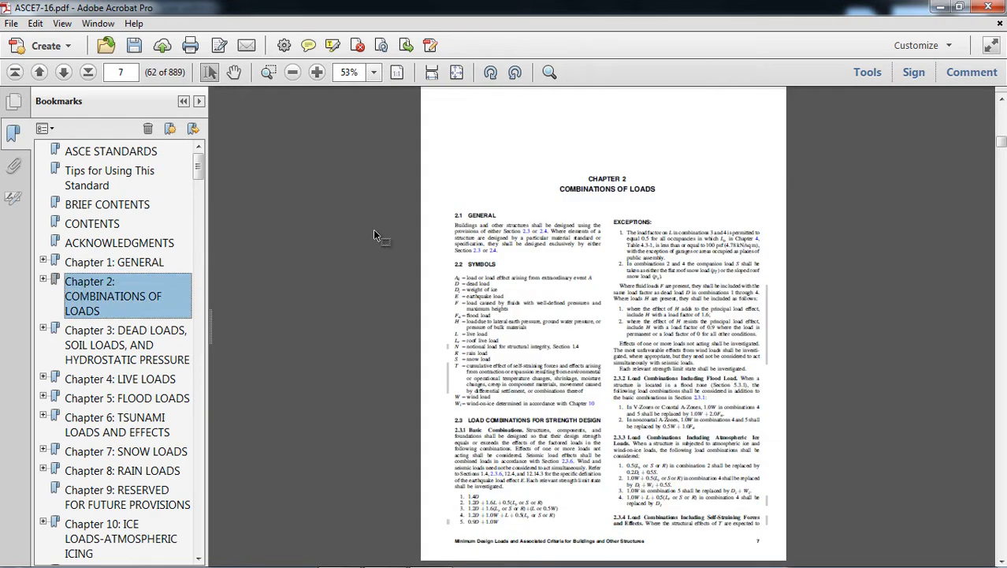
pyautogui.click(184, 101)
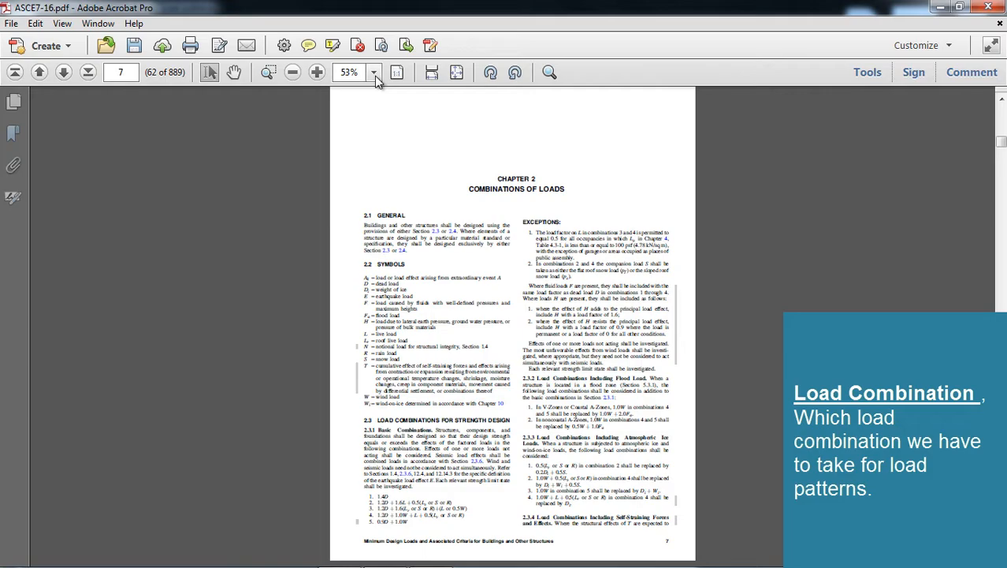
pyautogui.click(432, 72)
# Read the strength design and allowable stress design load combinations in Sections 2.3 and 2.4, including those with seismic effects.
pyautogui.scroll(-12, 500, 315)
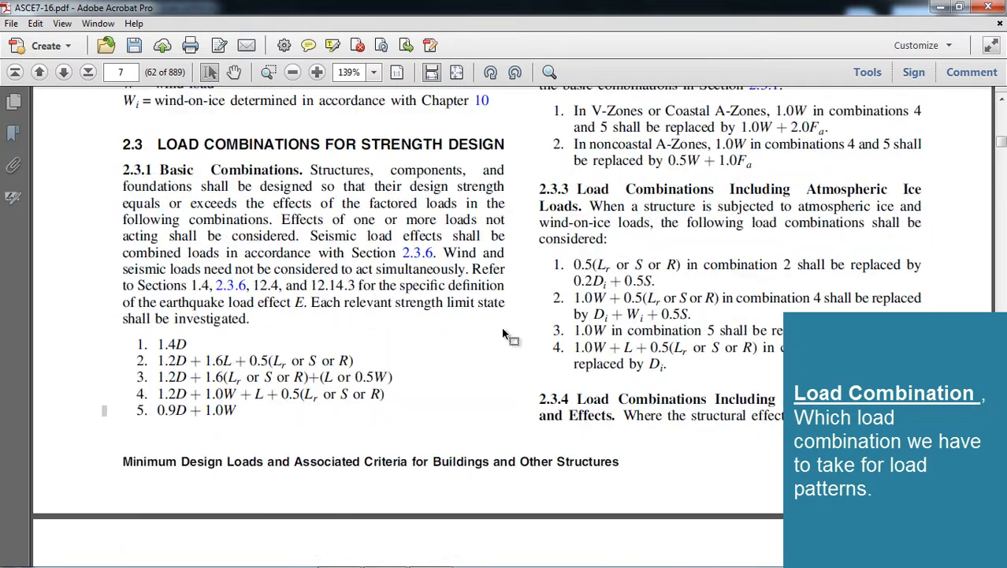
pyautogui.scroll(-3, 504, 335)
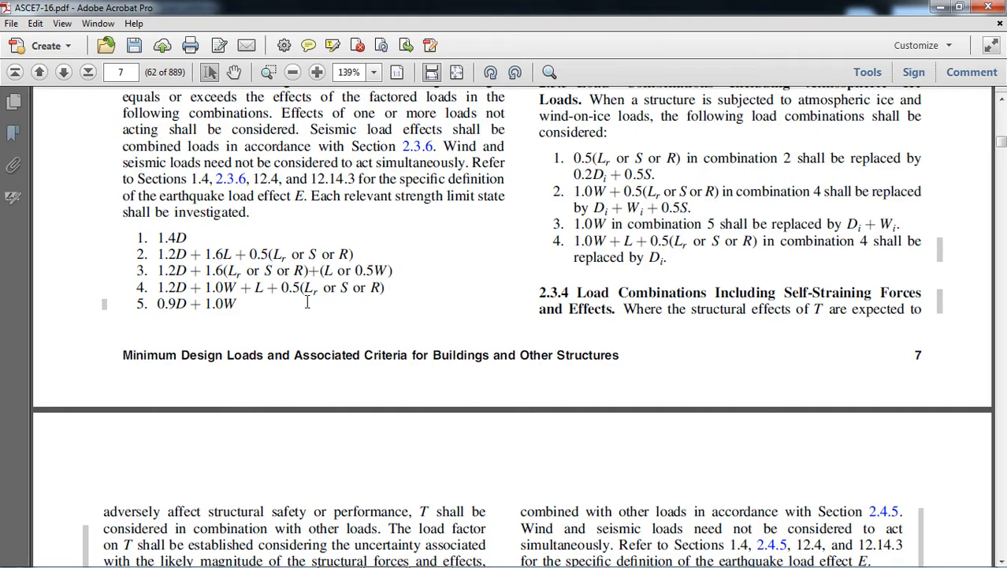
pyautogui.scroll(-20, 304, 288)
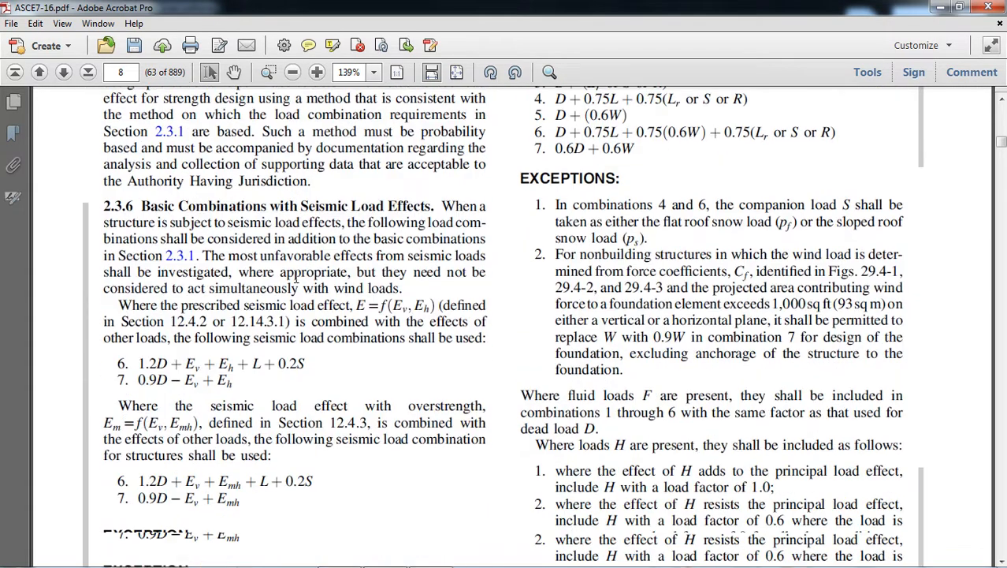
pyautogui.scroll(-14, 296, 275)
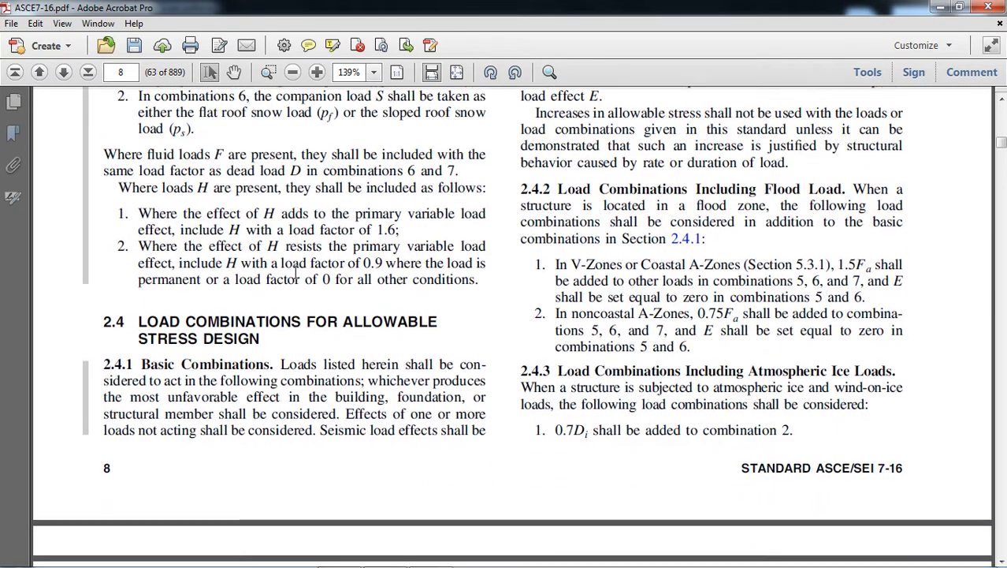
pyautogui.scroll(-20, 296, 275)
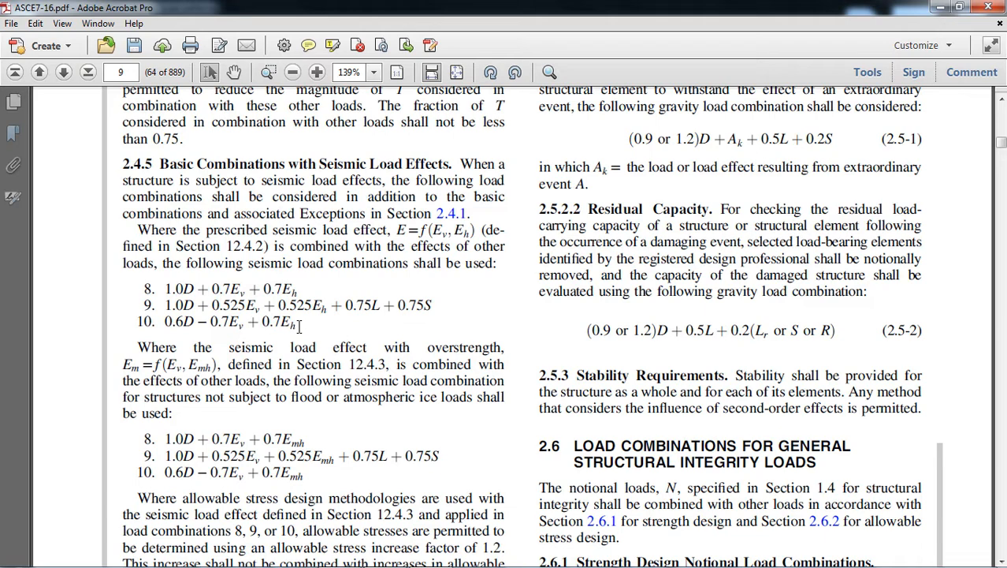
pyautogui.scroll(-5, 299, 325)
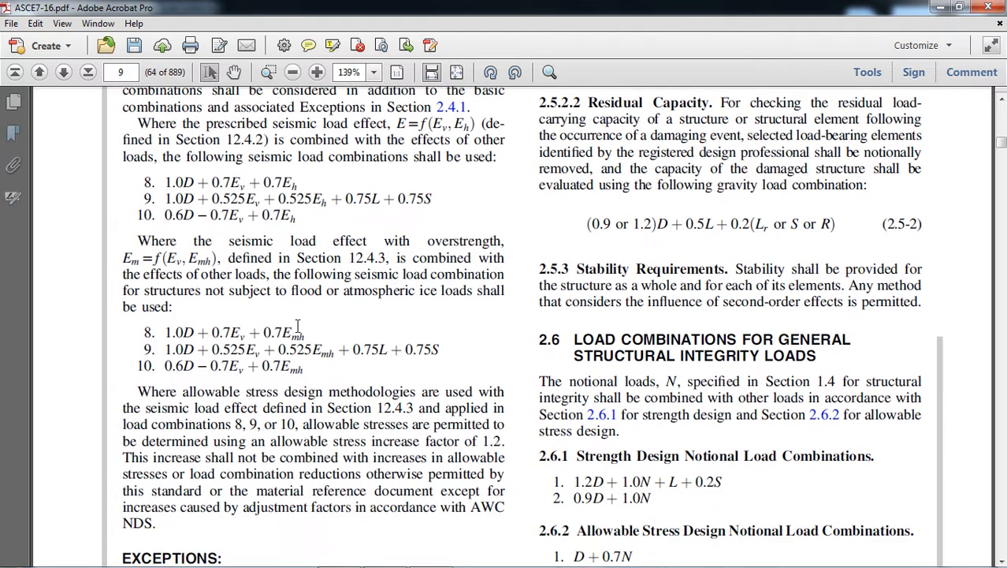
# Go to Chapter 4: LIVE LOADS in the standard and return to the ETABS model.
pyautogui.click(14, 134)
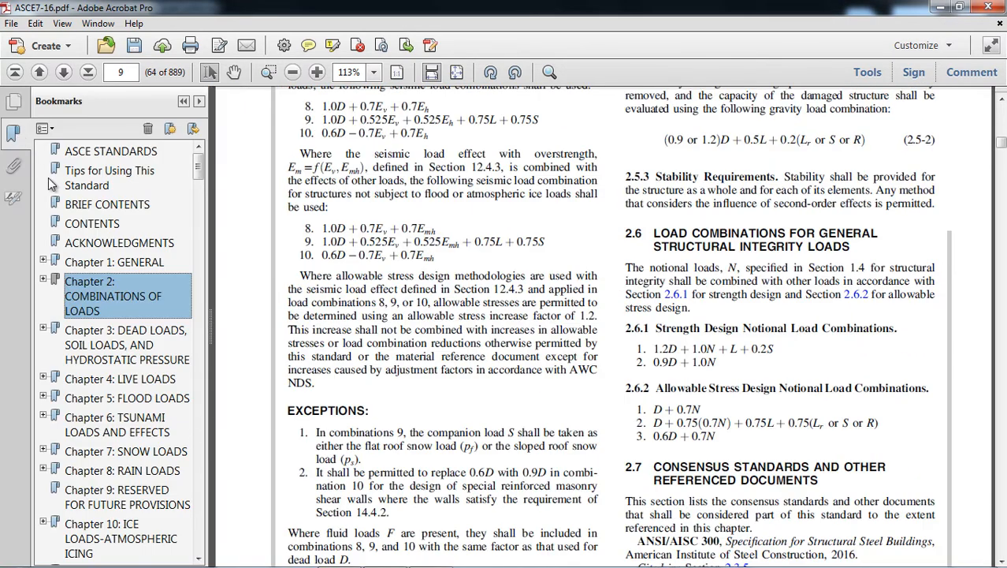
pyautogui.scroll(-1, 136, 319)
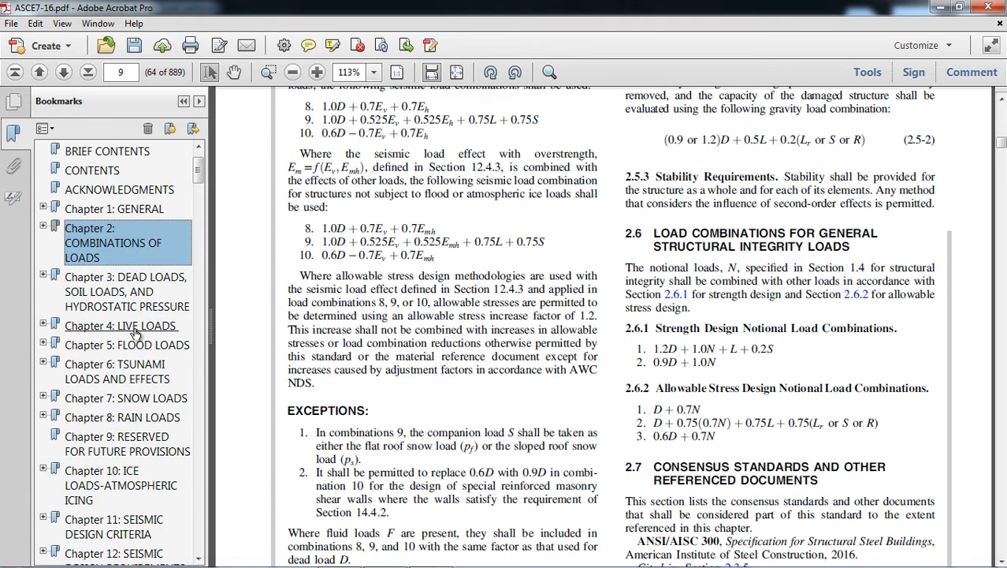
pyautogui.click(133, 328)
pyautogui.click(184, 101)
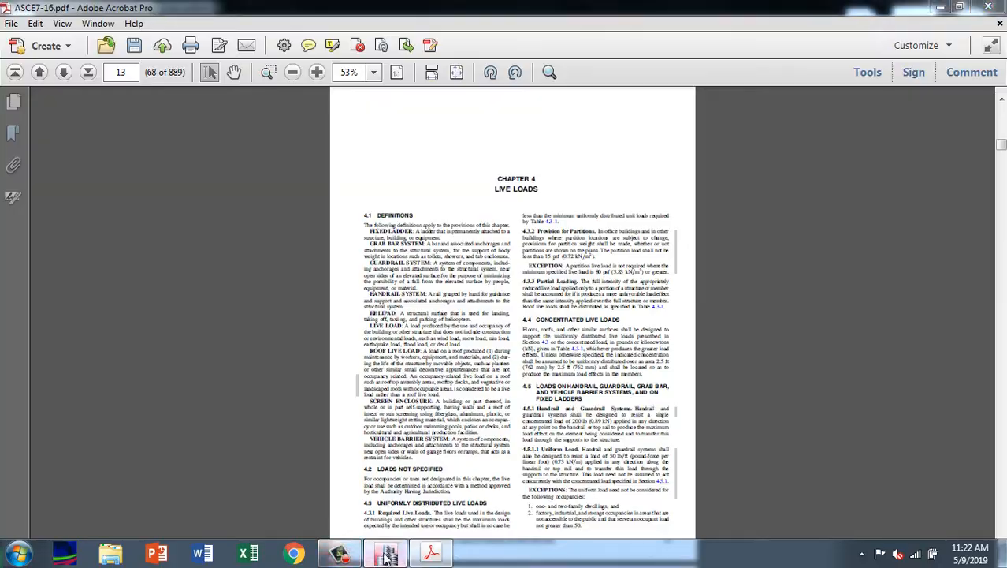
pyautogui.click(356, 555)
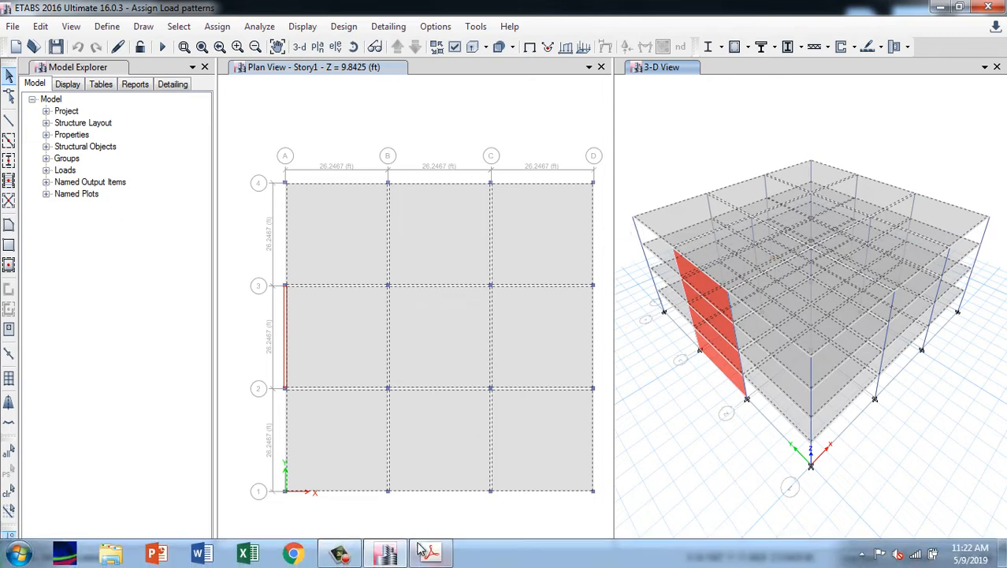
# Switch back to the ASCE7-16 PDF and show Table 4.3-1 of minimum uniformly distributed live loads at page width.
pyautogui.click(431, 552)
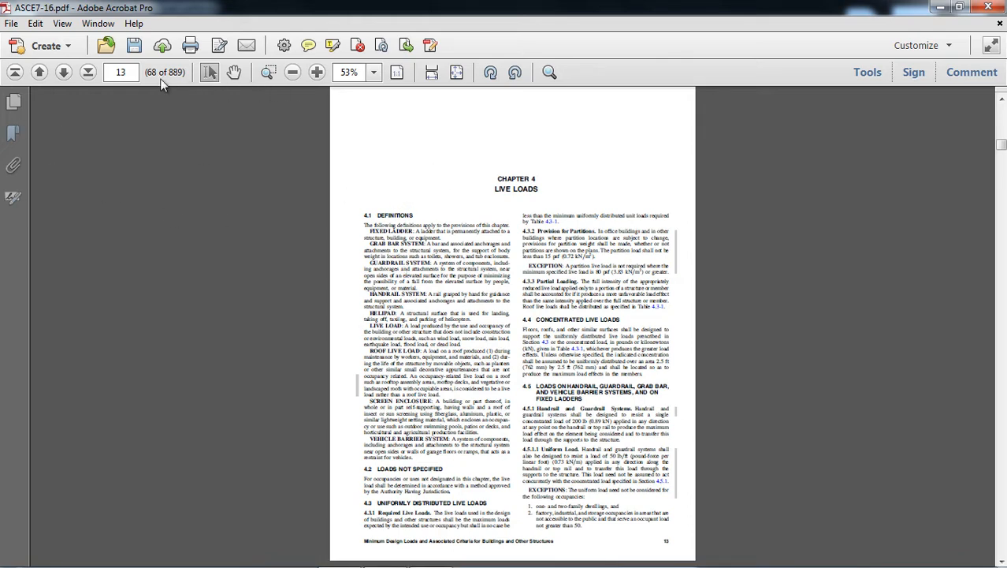
pyautogui.scroll(-1, 592, 223)
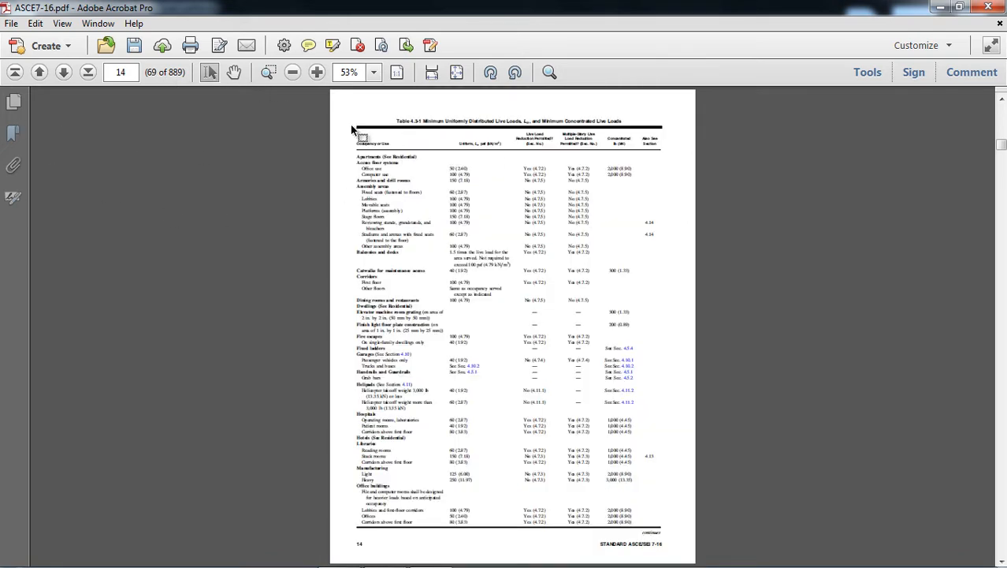
pyautogui.click(431, 73)
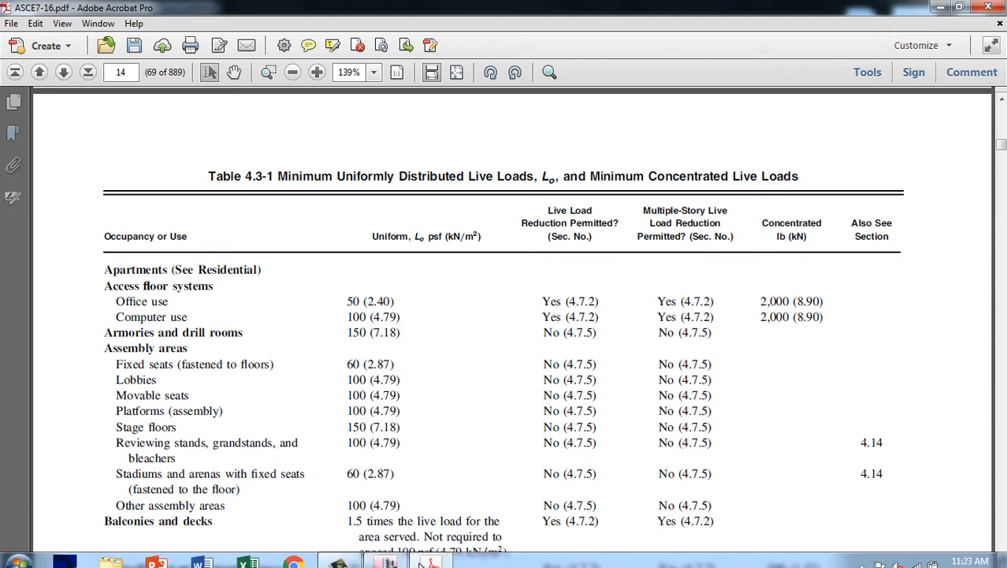
pyautogui.moveTo(408, 556)
pyautogui.moveTo(396, 503)
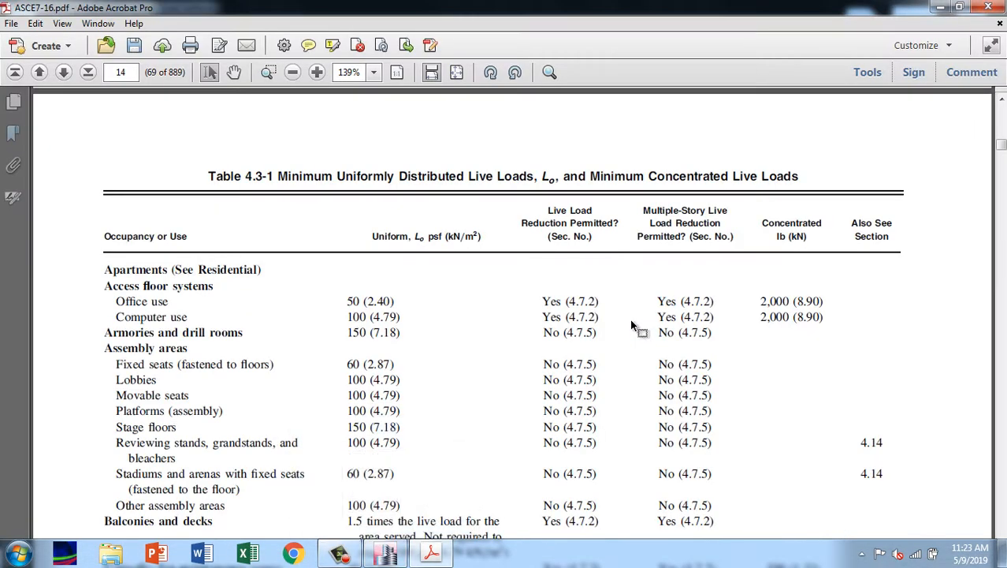
# Examine the minimum live loads for the different occupancies in Table 4.3-1, including its continuation, and return to its start.
pyautogui.scroll(-8, 187, 326)
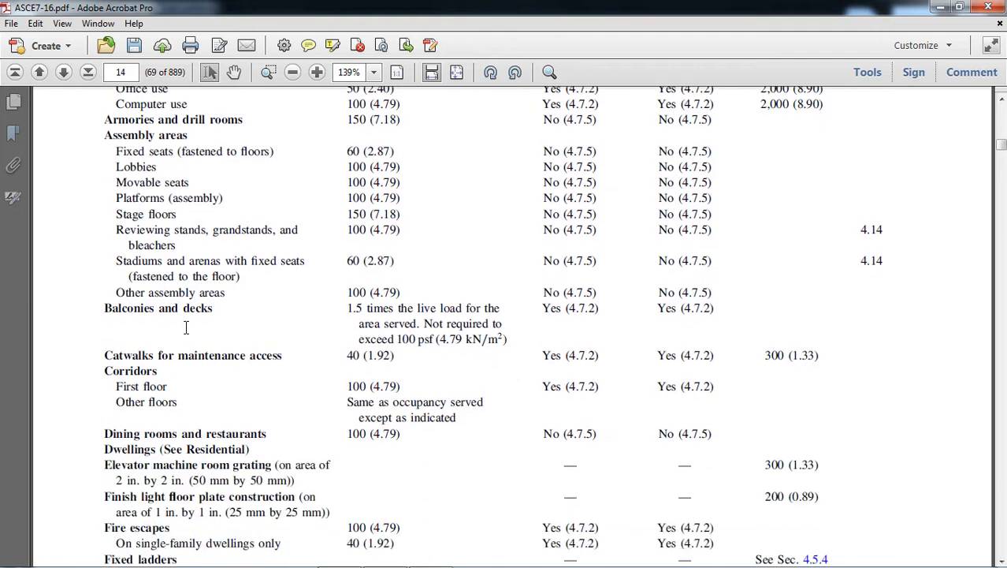
pyautogui.scroll(-4, 186, 326)
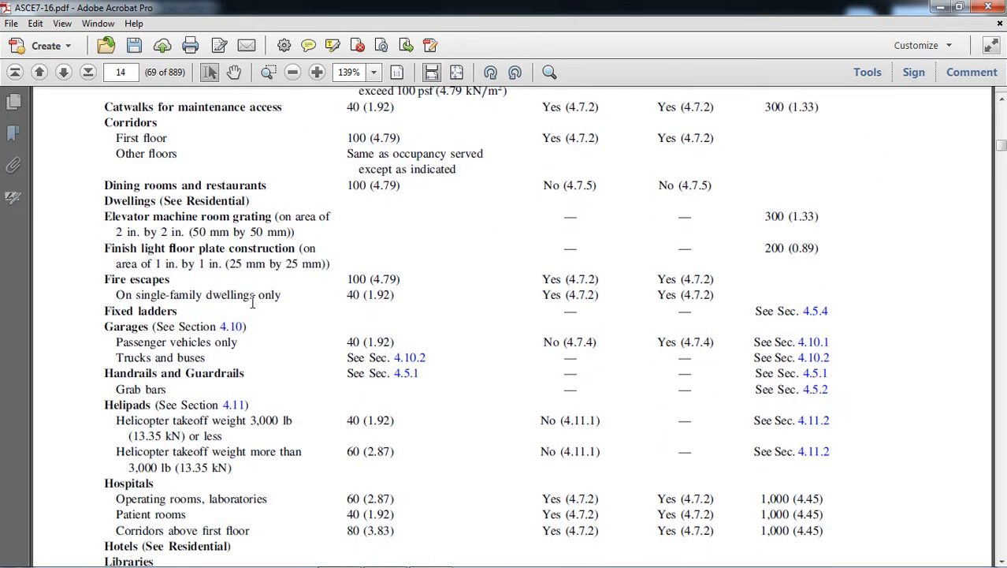
pyautogui.scroll(-3, 253, 301)
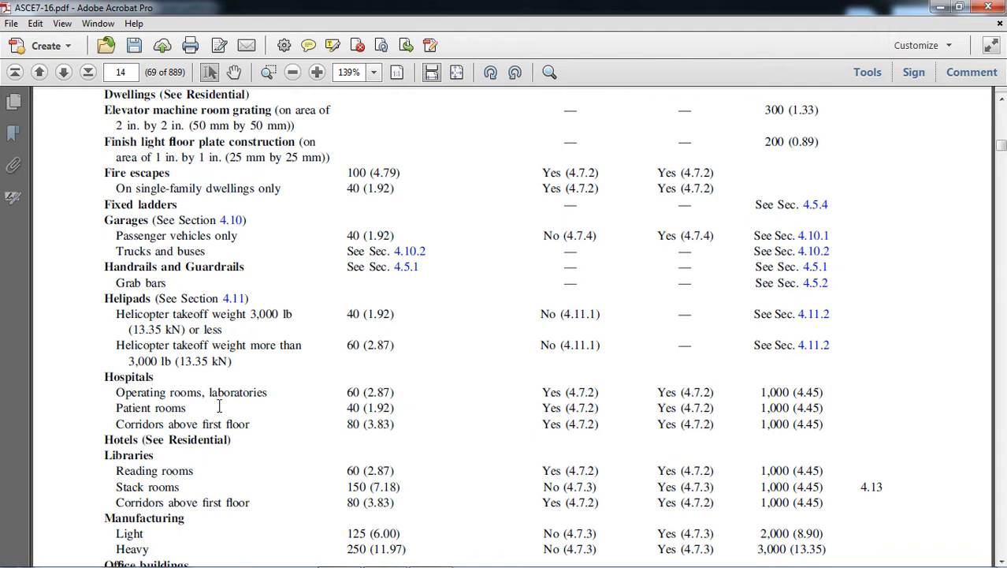
pyautogui.scroll(-10, 152, 369)
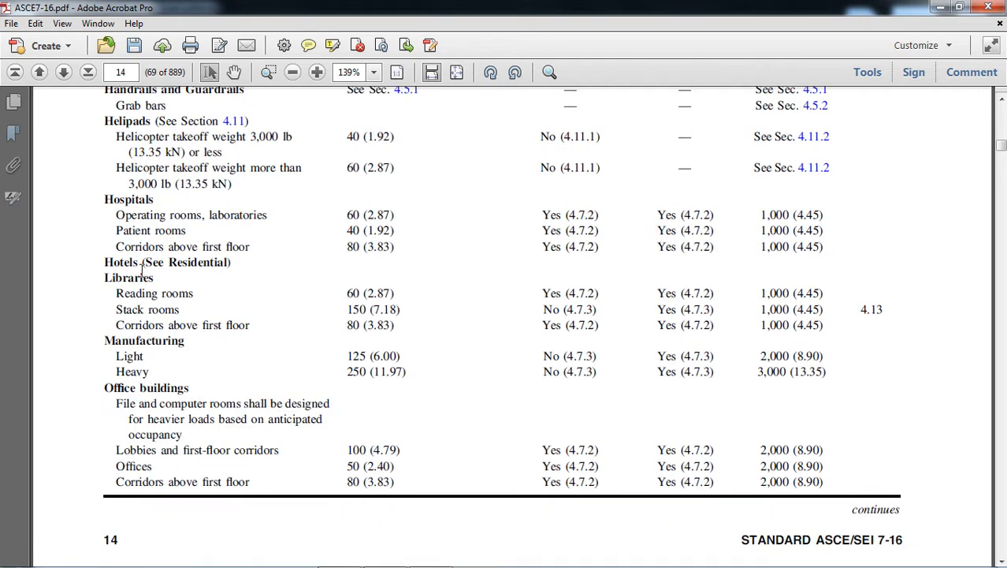
pyautogui.scroll(-10, 161, 327)
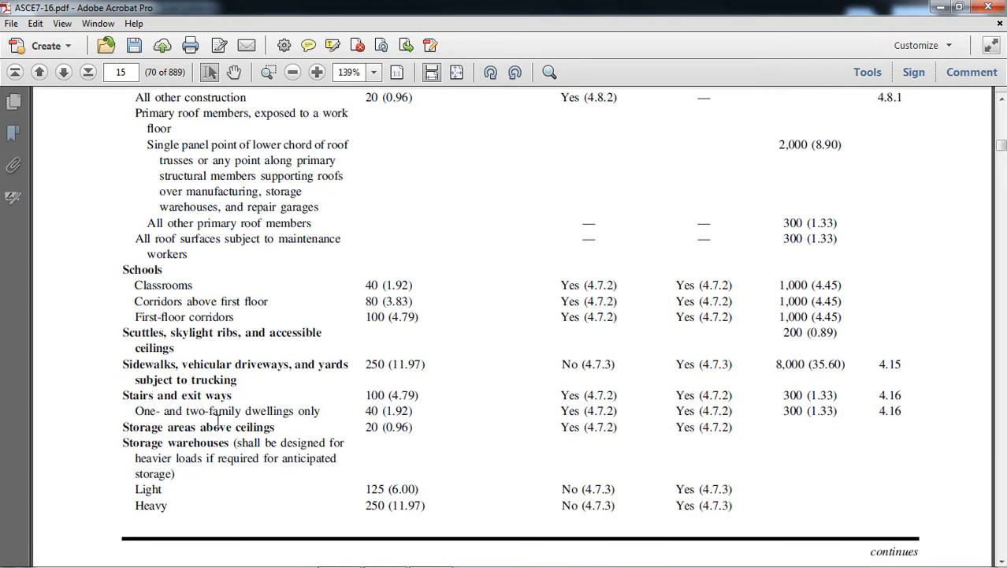
pyautogui.scroll(5, 227, 425)
pyautogui.scroll(10, 227, 425)
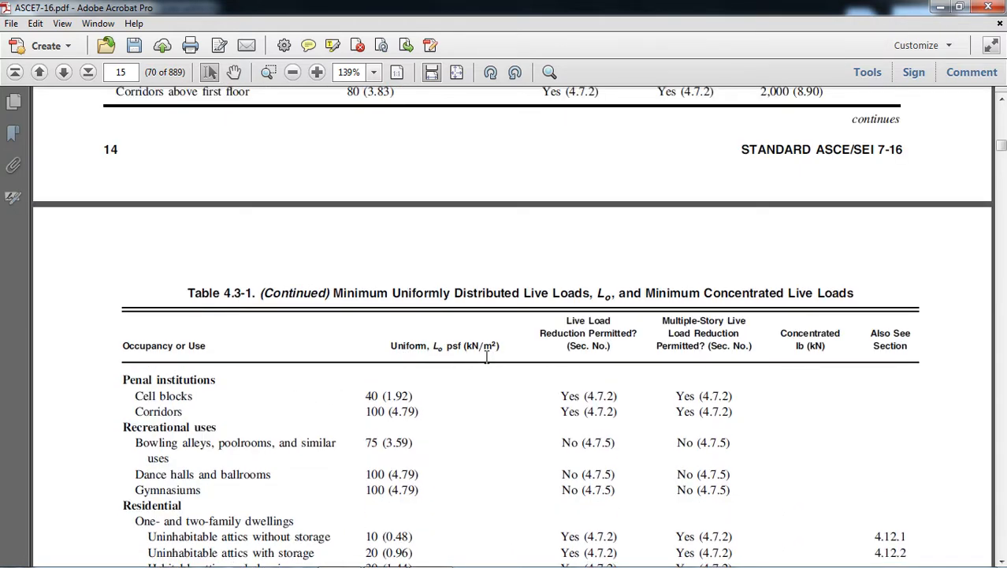
pyautogui.scroll(15, 398, 430)
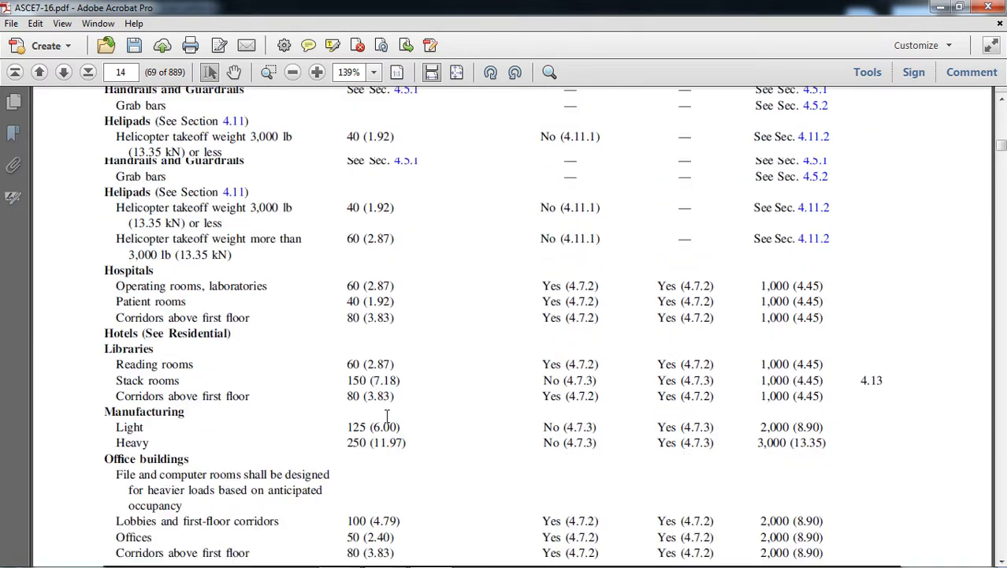
pyautogui.scroll(5, 375, 410)
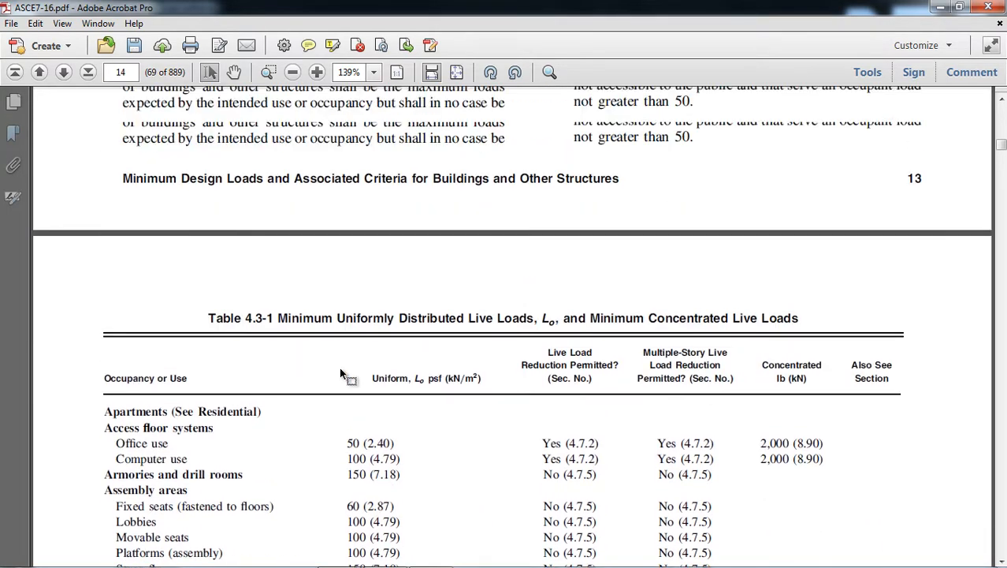
# Switch to ETABS and assign a uniform gravity load of 50 lb/ft² for the Live pattern to the selected floor slabs, consulting Table 4.3-1.
pyautogui.scroll(-2, 130, 404)
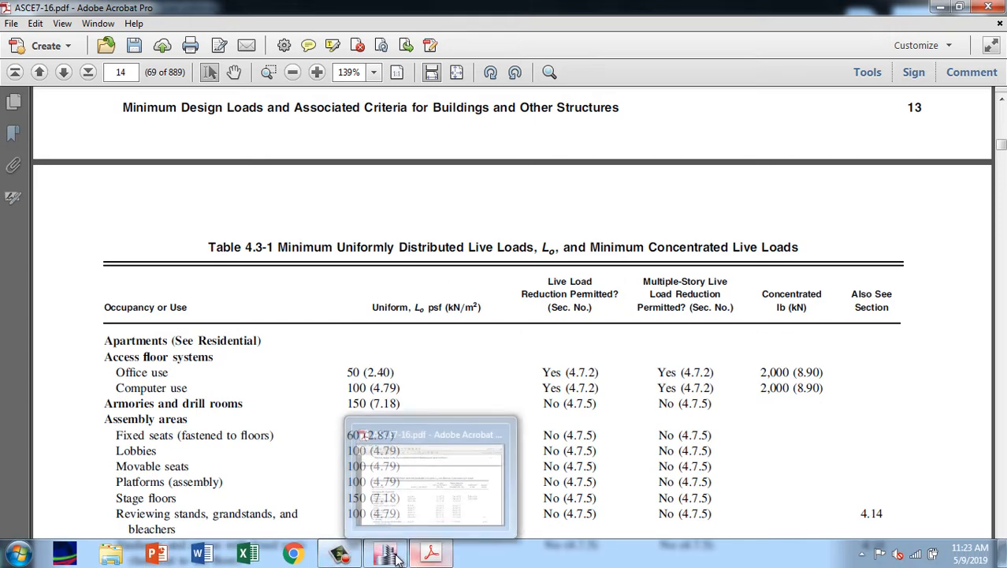
pyautogui.click(396, 556)
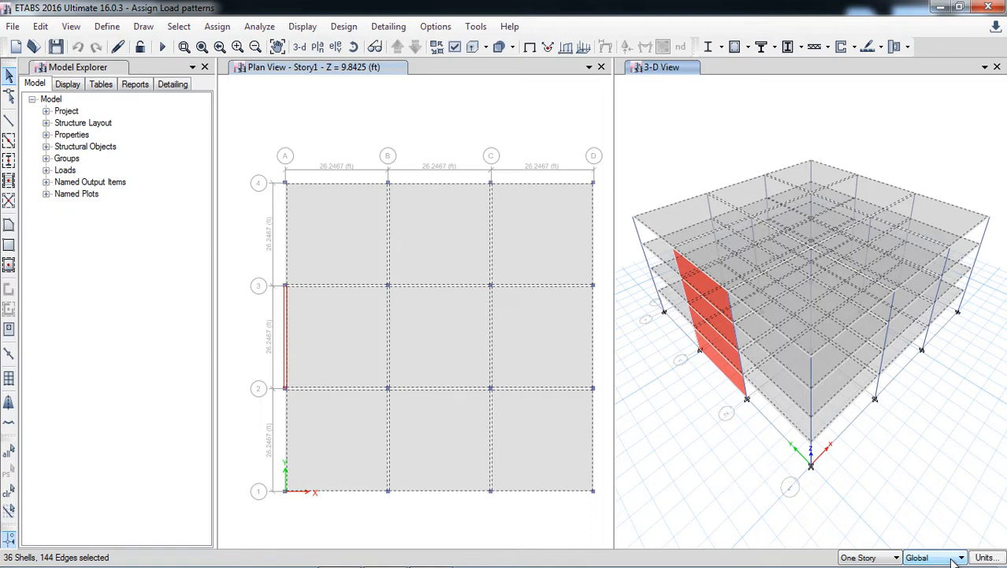
pyautogui.click(217, 26)
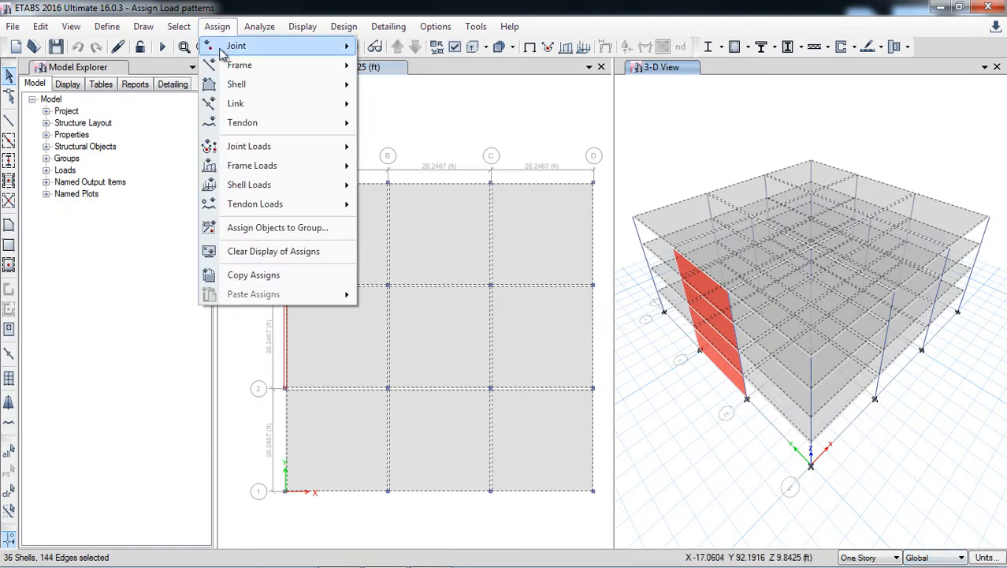
pyautogui.moveTo(262, 184)
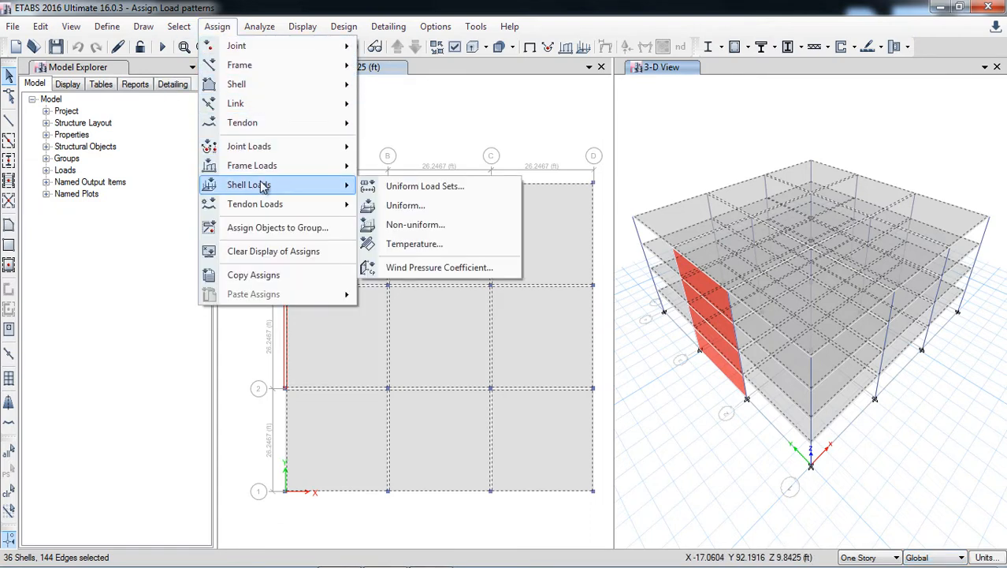
pyautogui.click(402, 205)
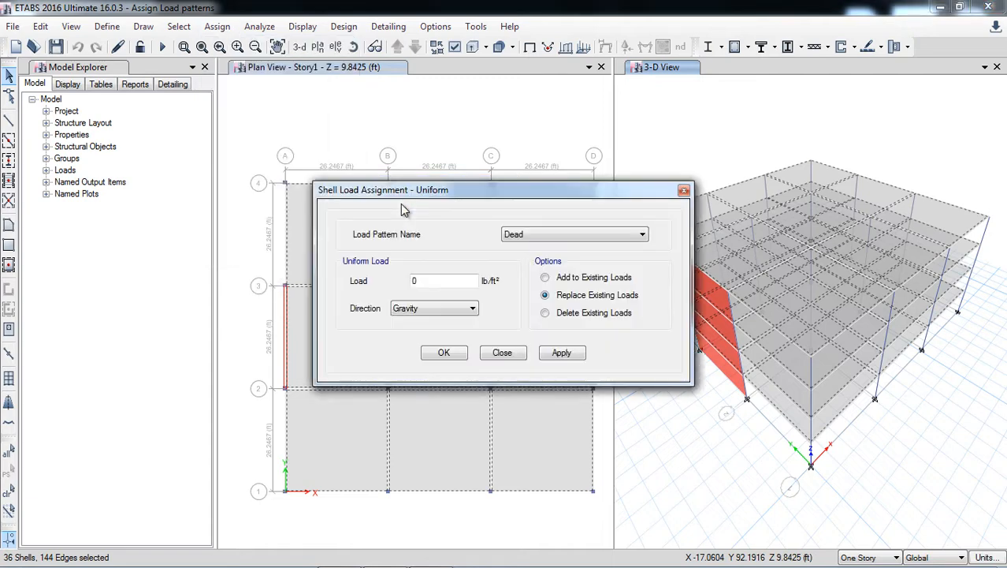
pyautogui.click(533, 238)
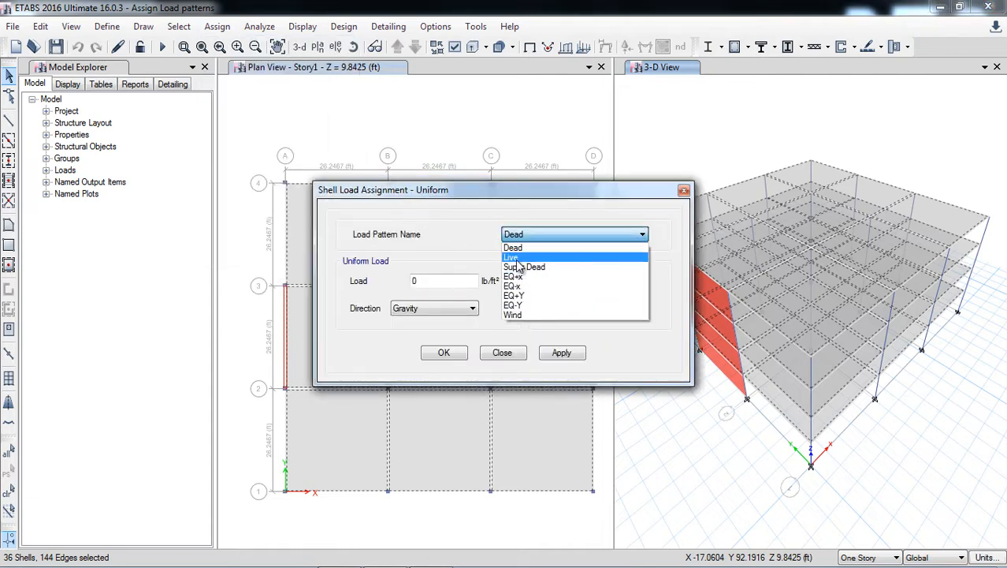
pyautogui.click(517, 259)
pyautogui.doubleClick(418, 281)
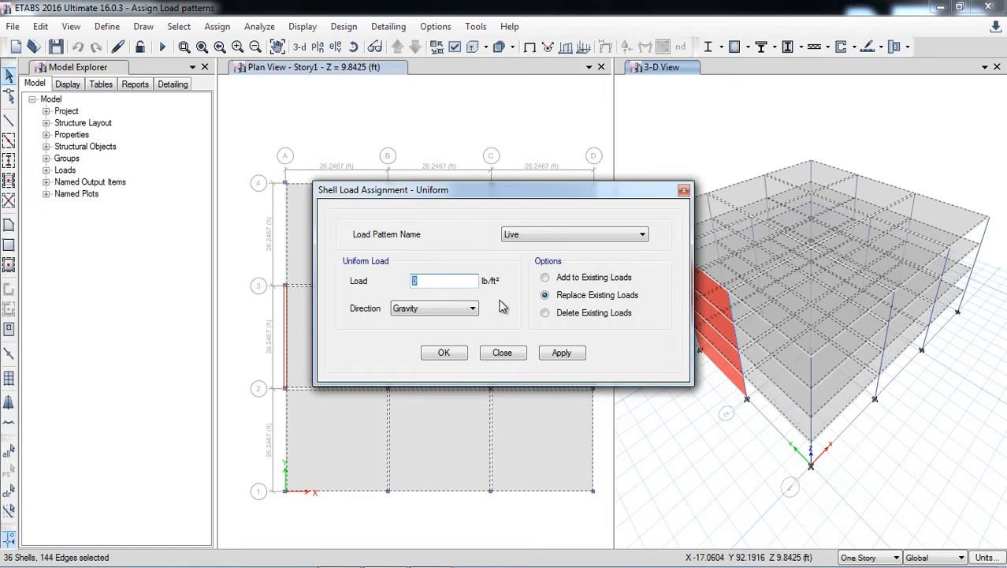
pyautogui.click(430, 555)
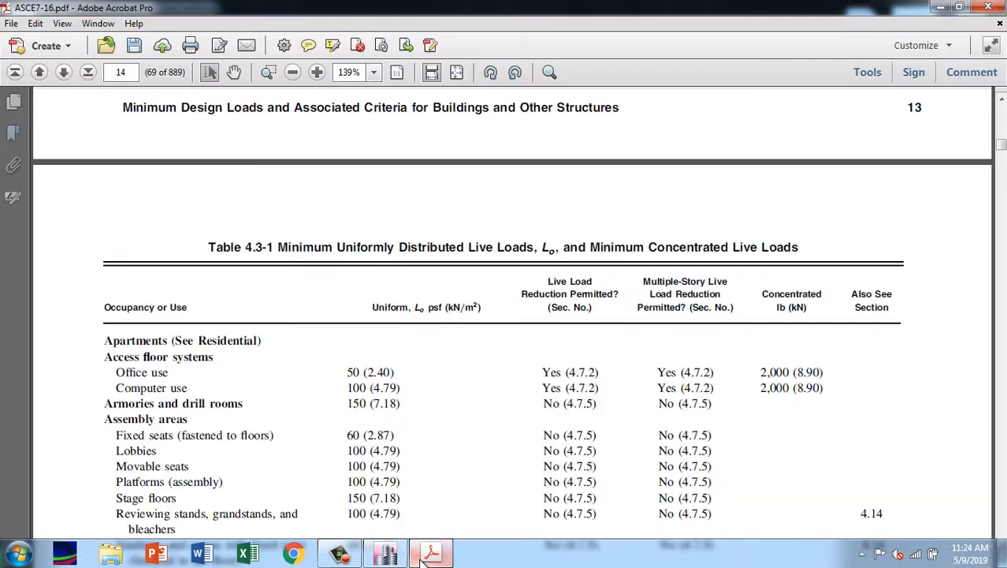
pyautogui.click(426, 556)
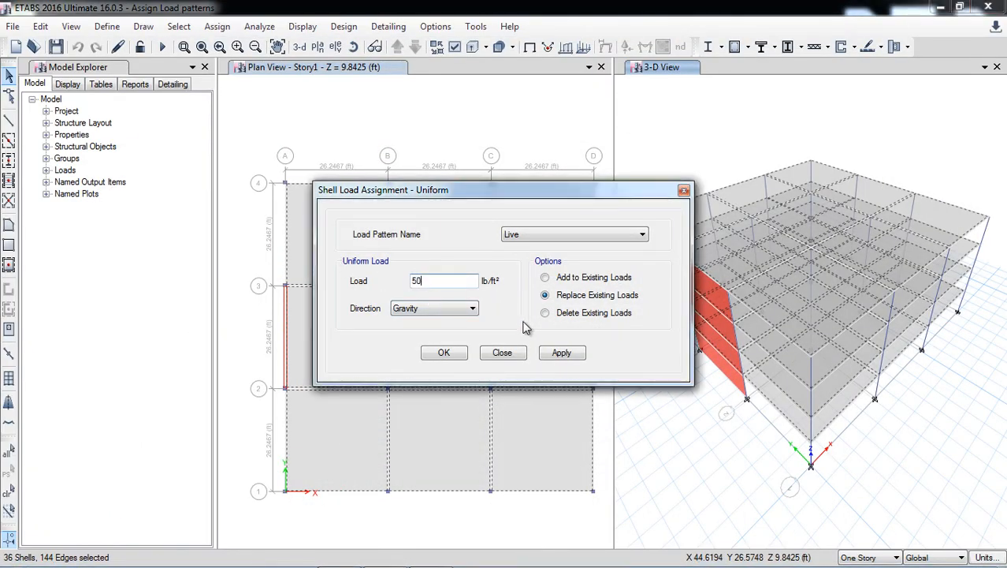
pyautogui.click(559, 354)
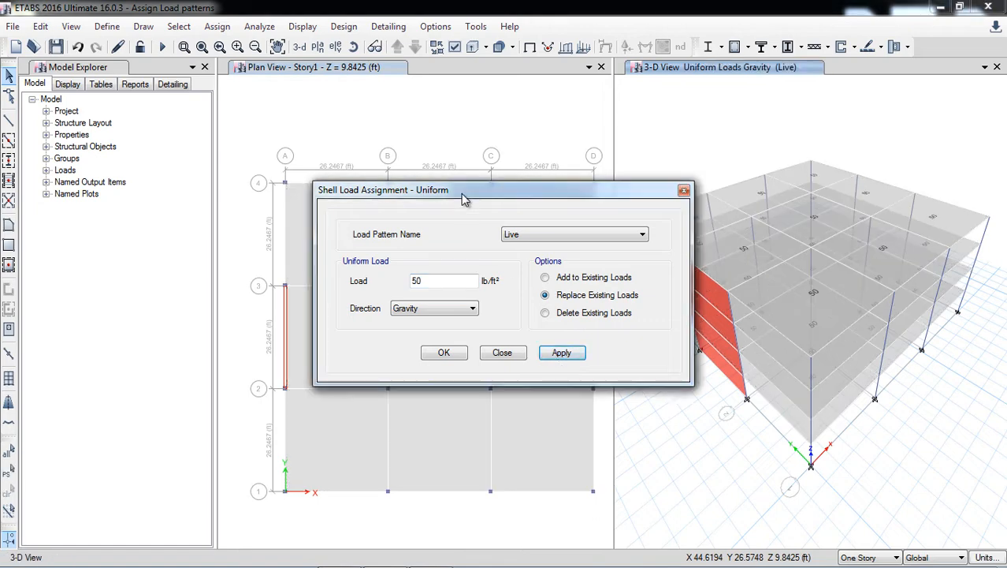
# Reselect the same floor slabs and assign them a uniform gravity load of 30 lb/ft² for the Super Dead pattern.
pyautogui.moveTo(465, 195); pyautogui.dragTo(339, 152)
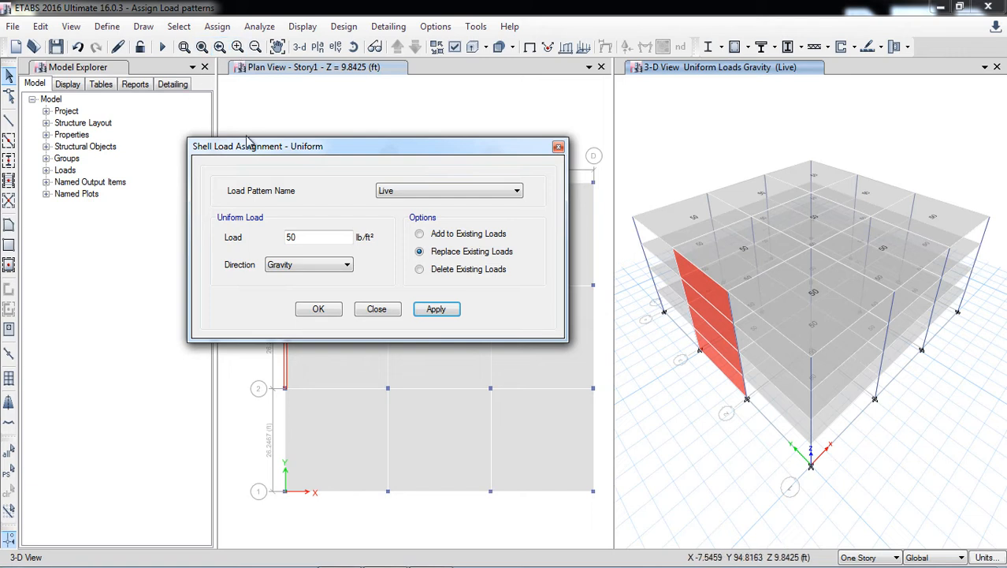
pyautogui.click(18, 497)
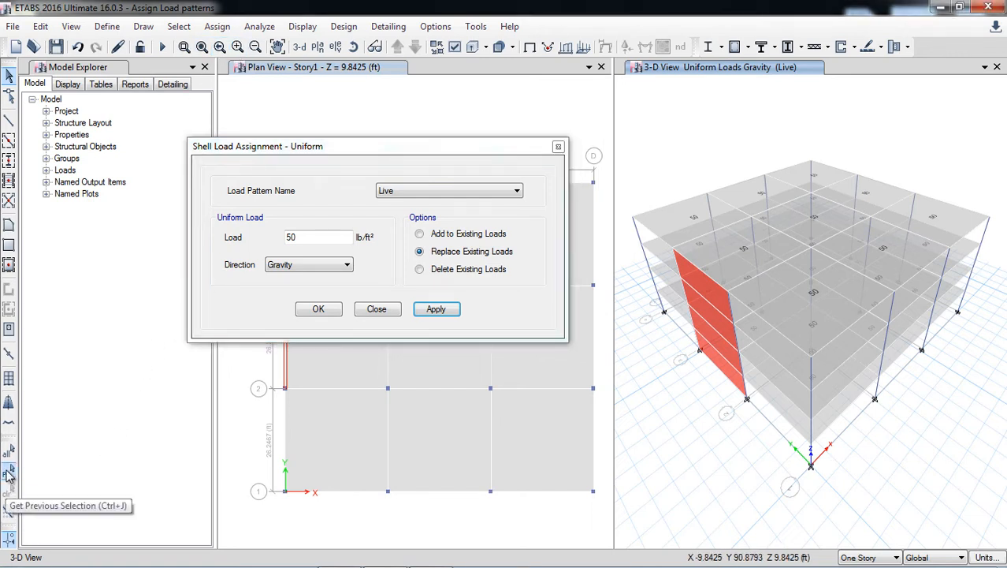
pyautogui.click(8, 476)
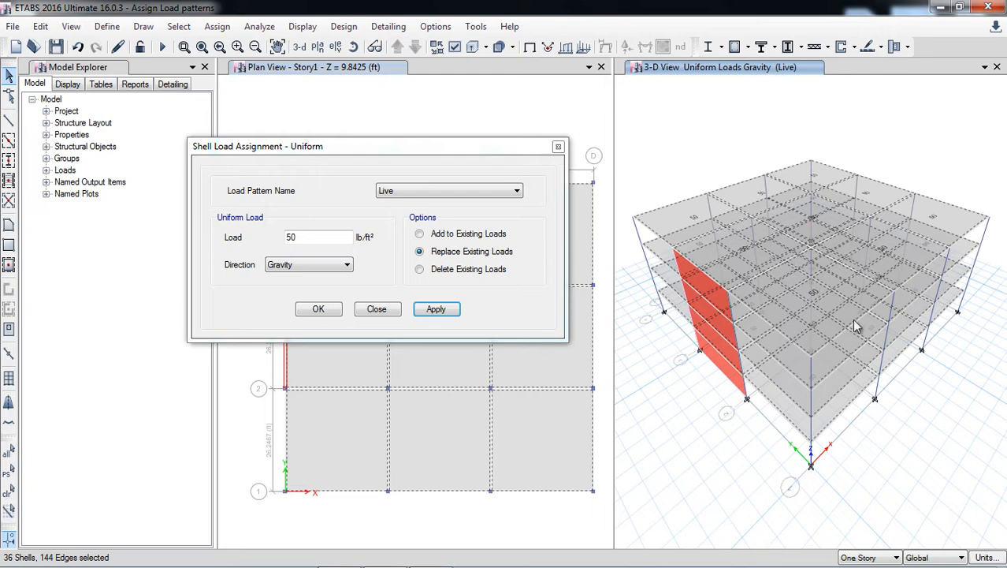
pyautogui.click(421, 195)
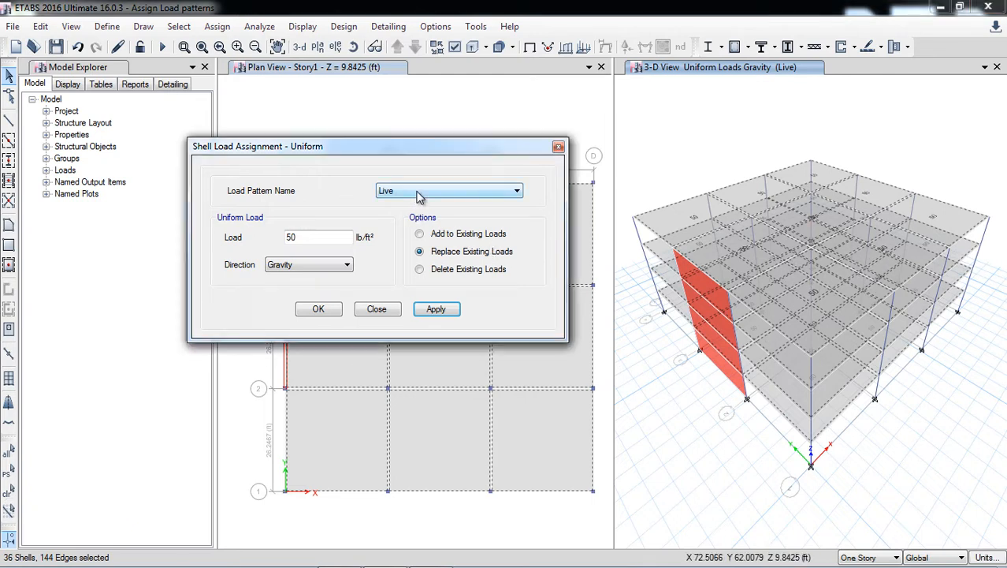
pyautogui.click(402, 223)
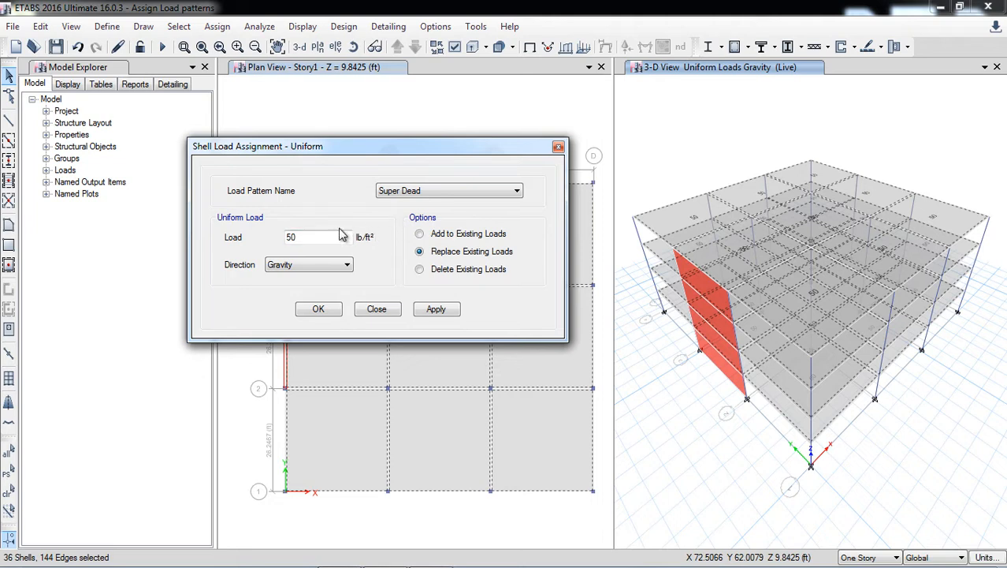
pyautogui.moveTo(314, 239); pyautogui.dragTo(272, 246)
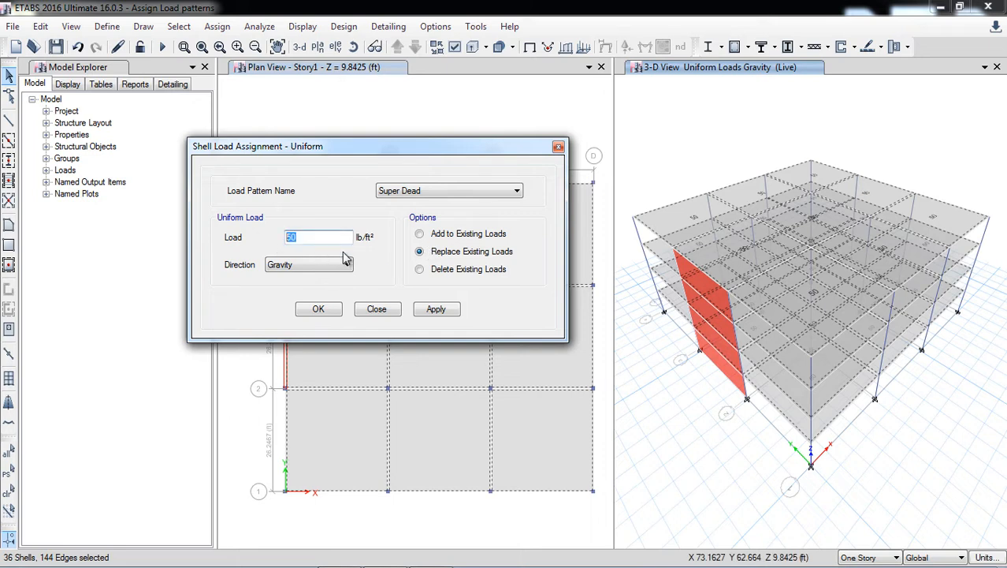
pyautogui.write('30')
pyautogui.click(343, 235)
pyautogui.click(432, 312)
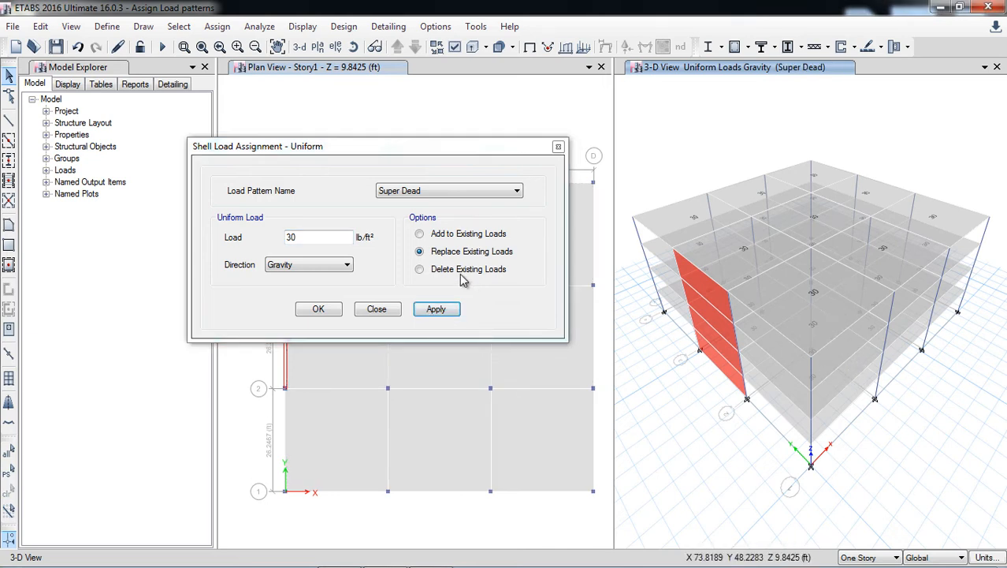
pyautogui.click(440, 192)
pyautogui.click(424, 214)
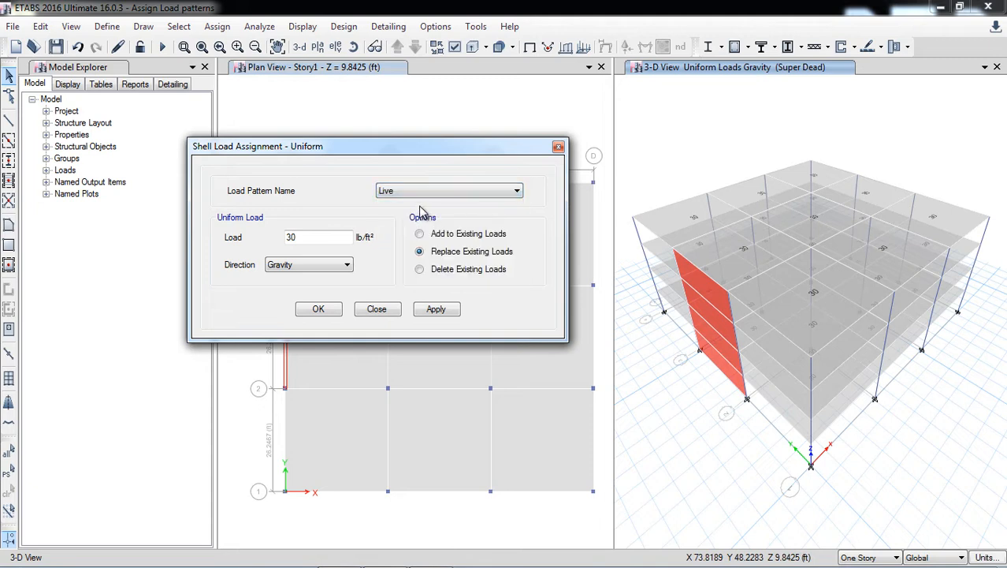
pyautogui.click(412, 191)
pyautogui.click(408, 204)
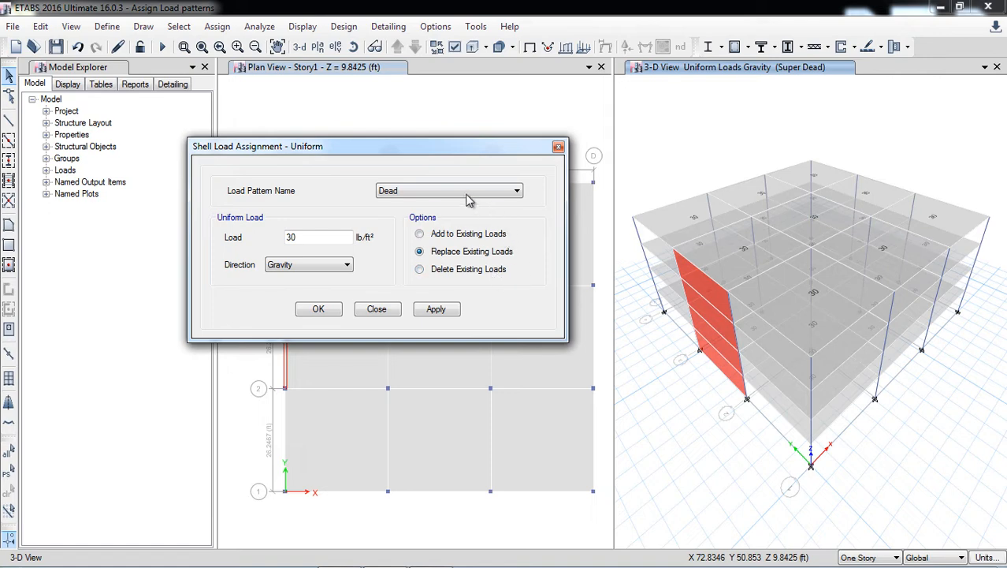
# Close the uniform load assignment and check the Dead pattern's self weight multiplier in the load pattern definitions.
pyautogui.click(559, 147)
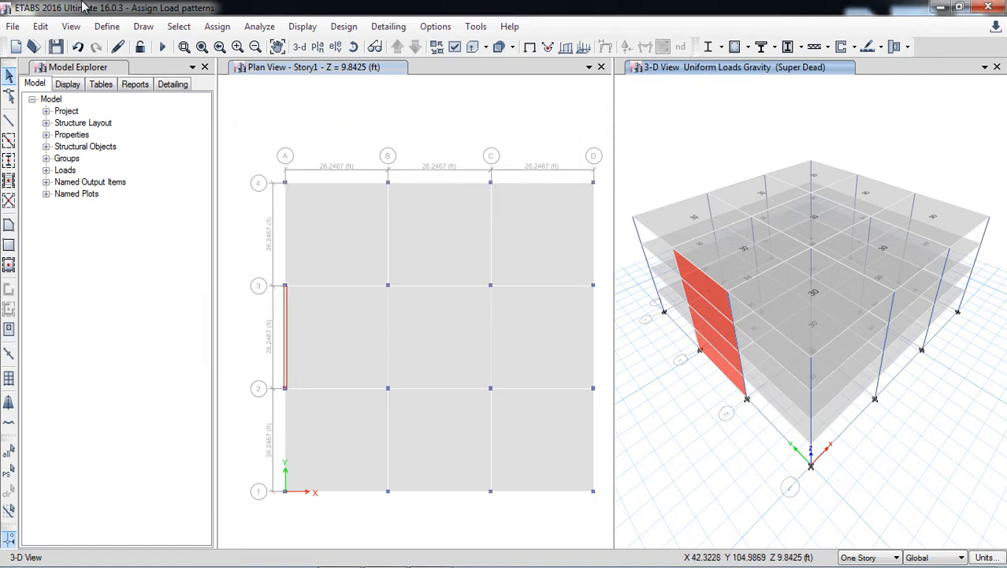
pyautogui.click(107, 26)
pyautogui.click(187, 334)
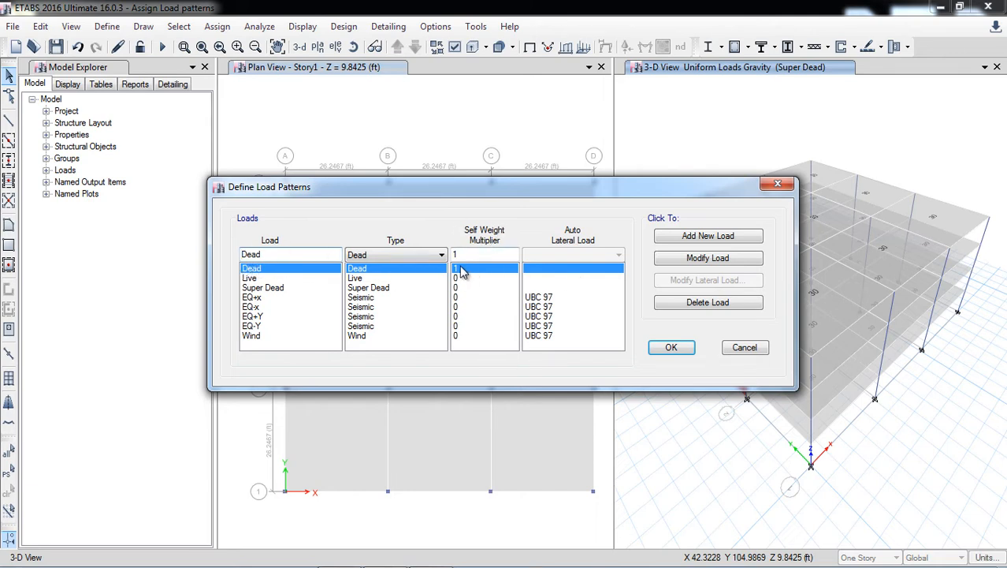
pyautogui.click(746, 355)
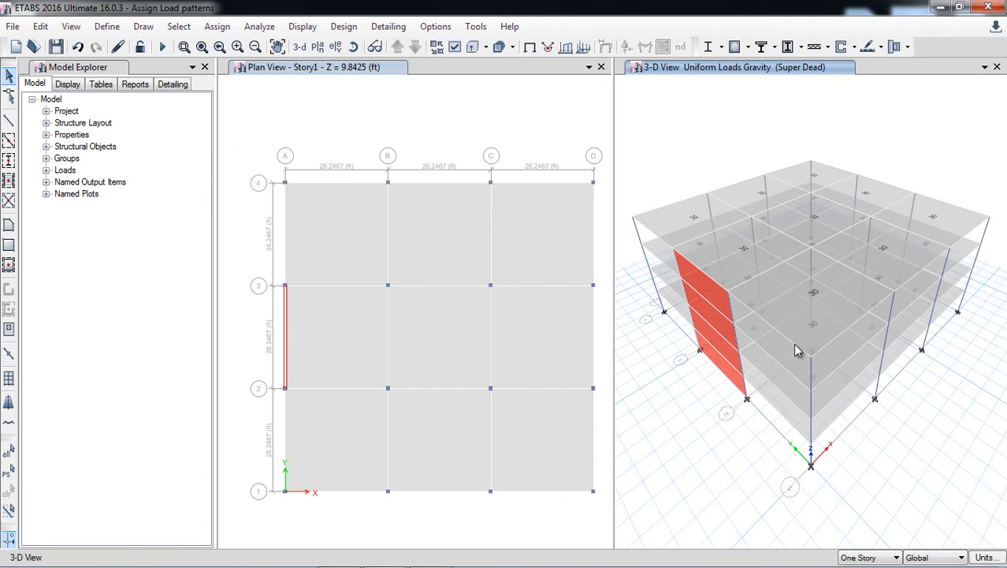
# Set up quick beam drawing in the Story1 plan with the Beam 300x 600 mm section, applied to All Stories.
pyautogui.click(8, 121)
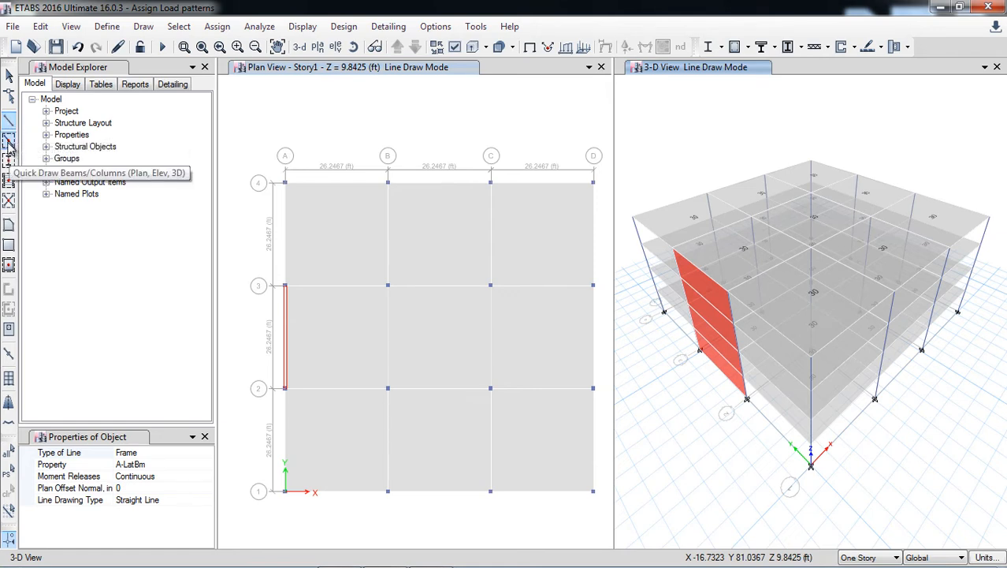
pyautogui.click(9, 144)
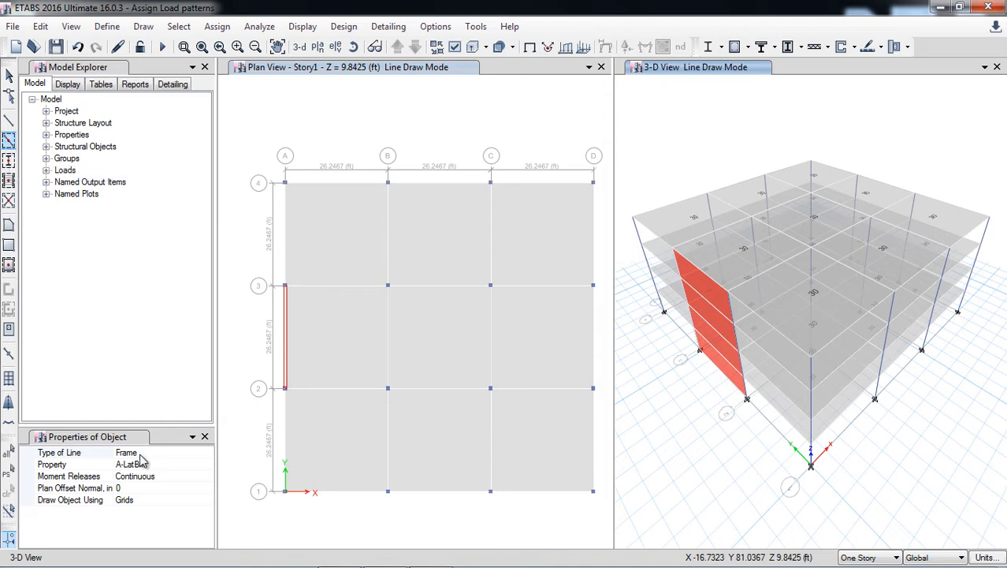
pyautogui.click(194, 464)
pyautogui.click(206, 465)
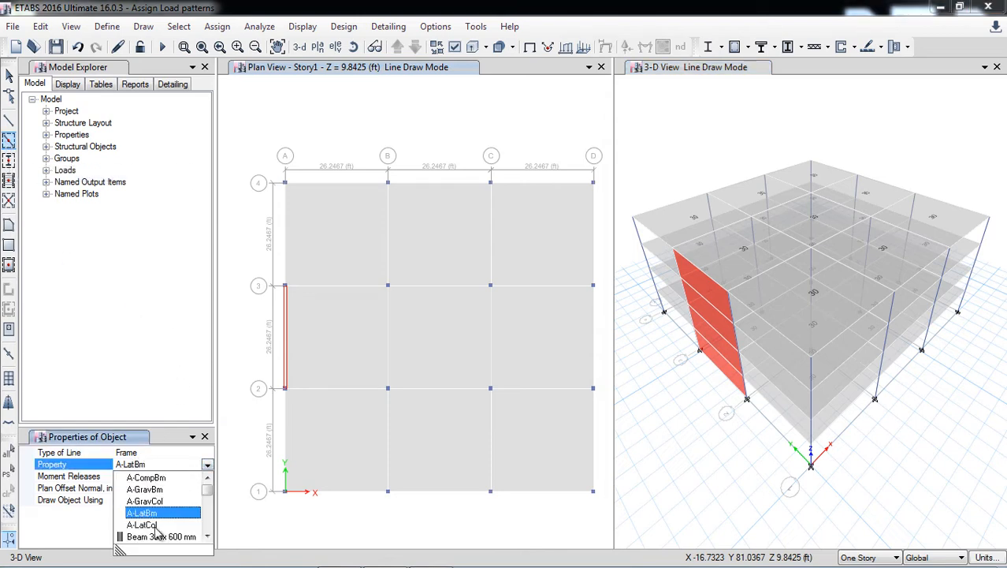
pyautogui.click(152, 537)
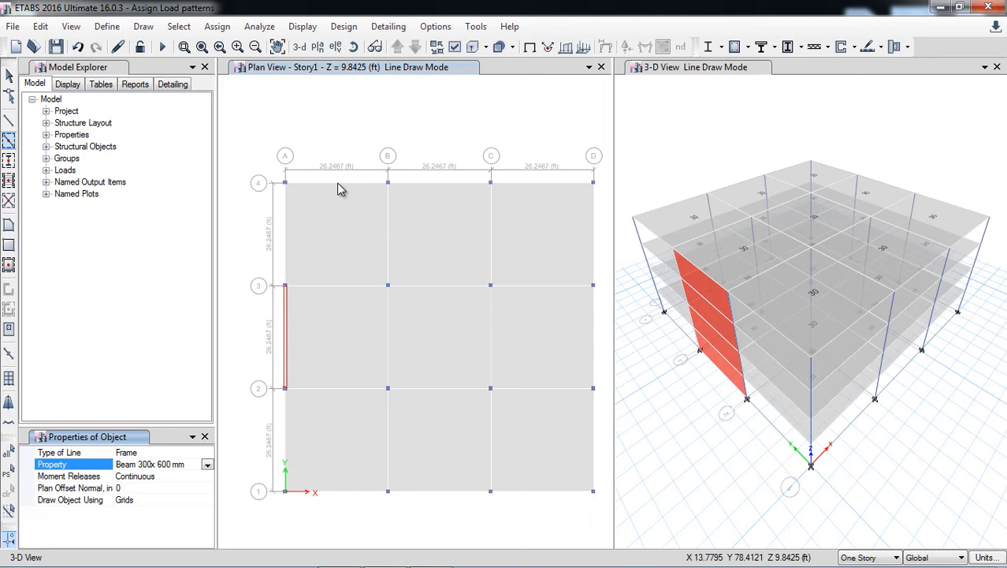
pyautogui.click(336, 69)
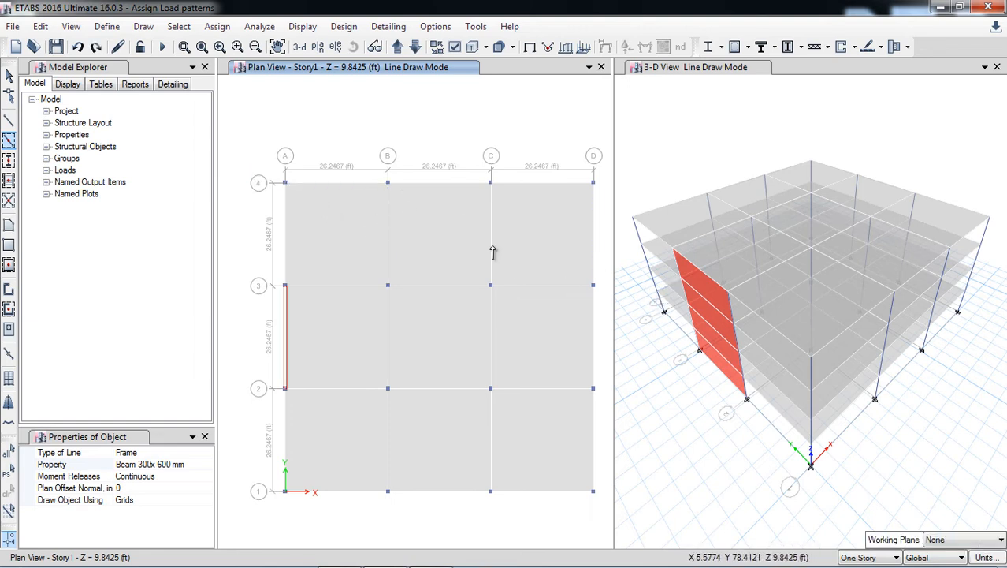
pyautogui.click(858, 557)
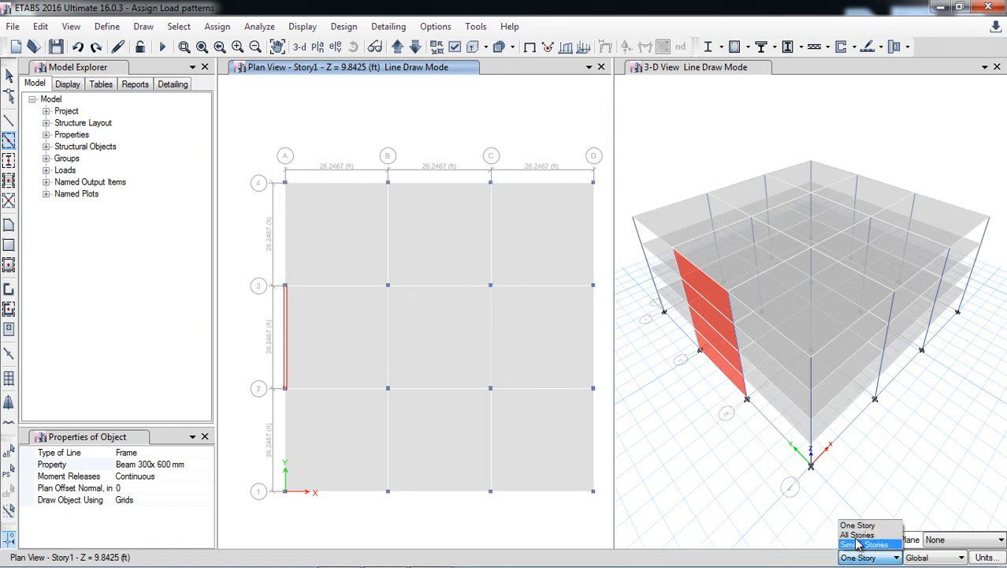
pyautogui.click(859, 533)
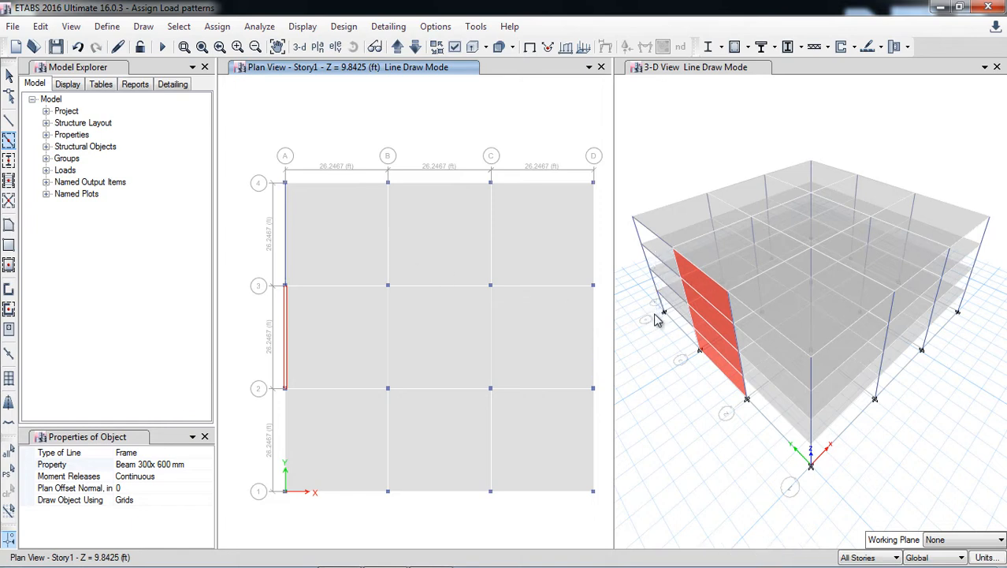
# Draw beams along grid lines 4 and 3, along B, C and D between them, and along B and C between 3 and 2.
pyautogui.click(345, 187)
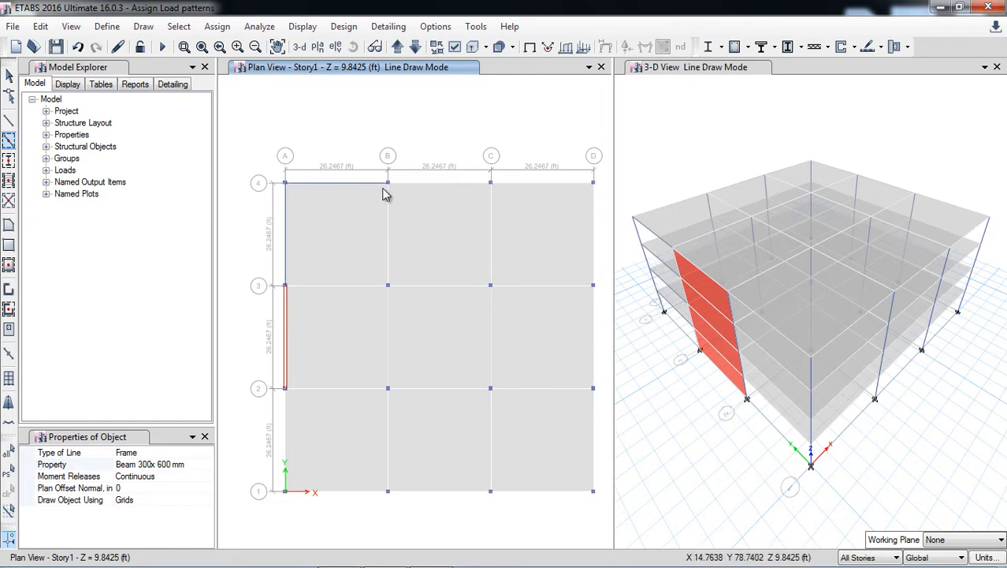
pyautogui.click(433, 189)
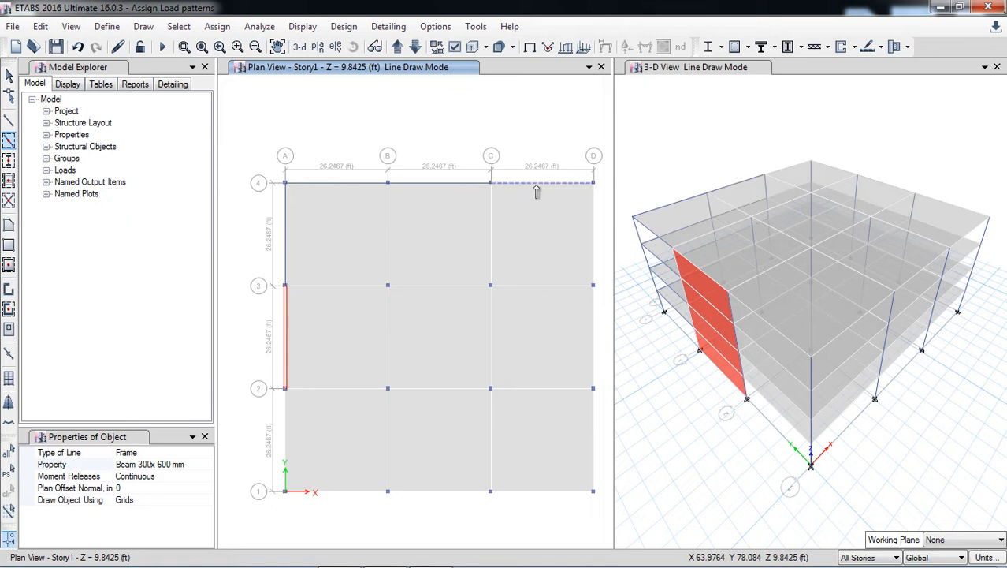
pyautogui.click(595, 231)
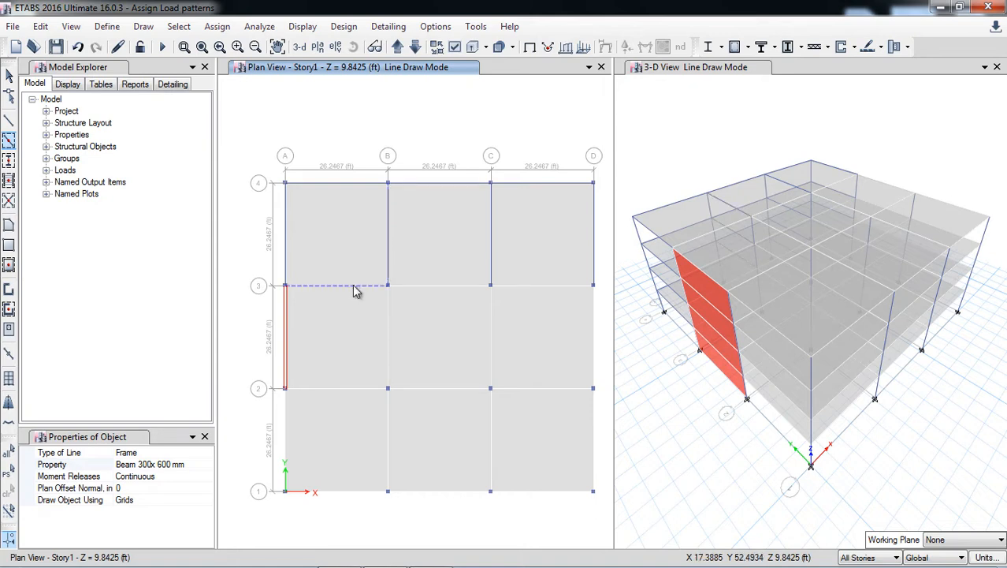
pyautogui.click(387, 323)
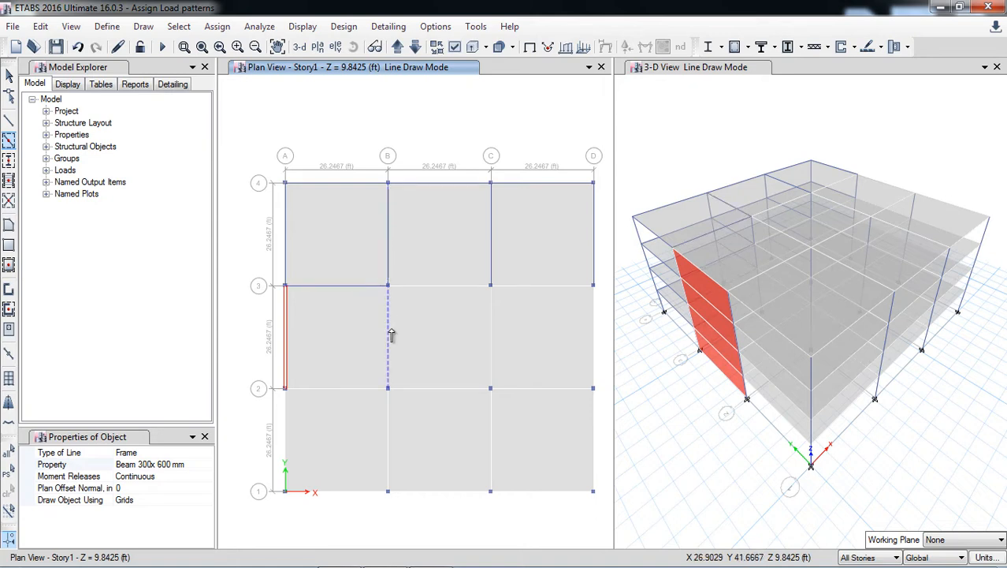
pyautogui.click(446, 290)
pyautogui.click(531, 287)
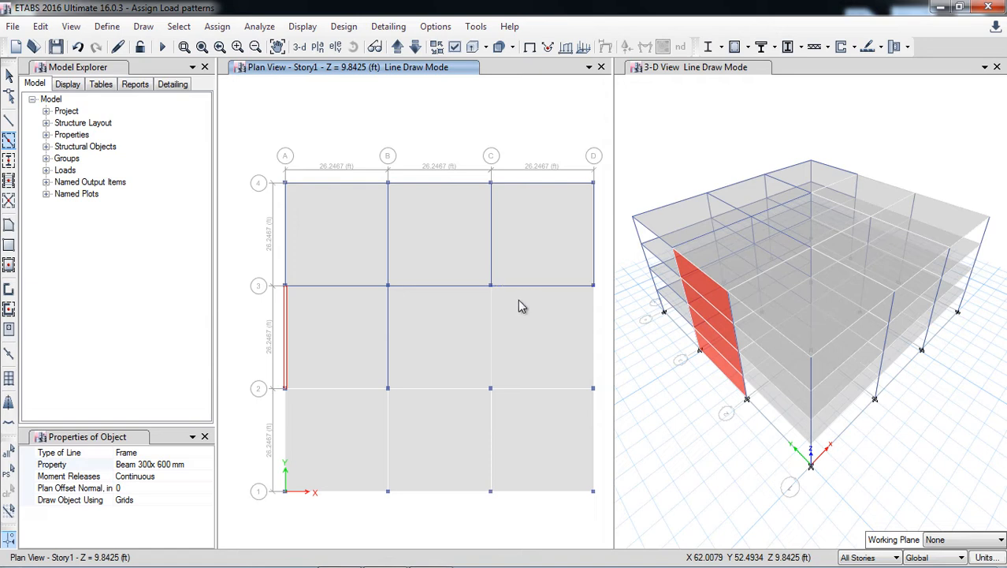
# Draw the remaining beams along grid lines 2 and 1 and the connecting lettered grid lines, then end beam drawing.
pyautogui.click(581, 360)
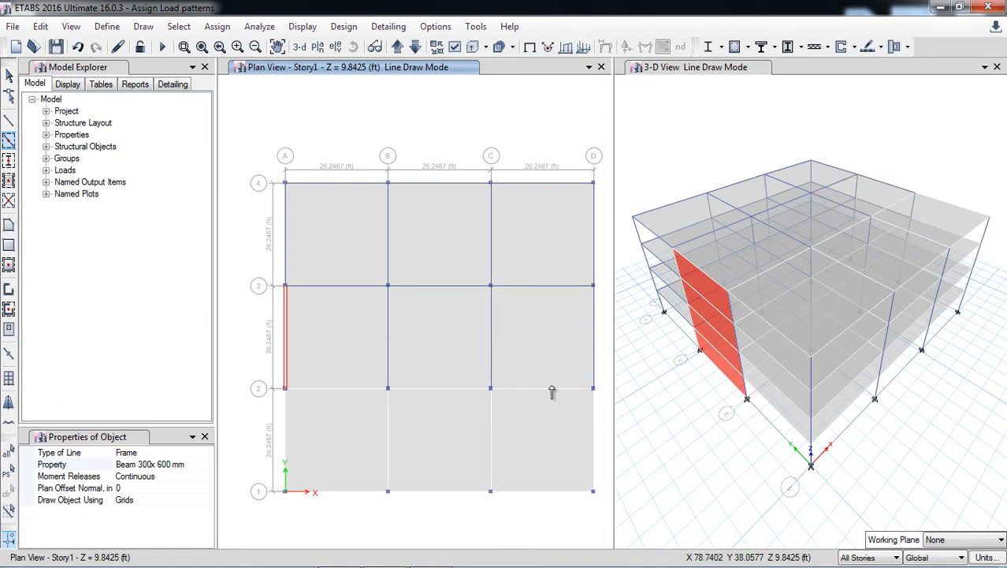
pyautogui.click(597, 451)
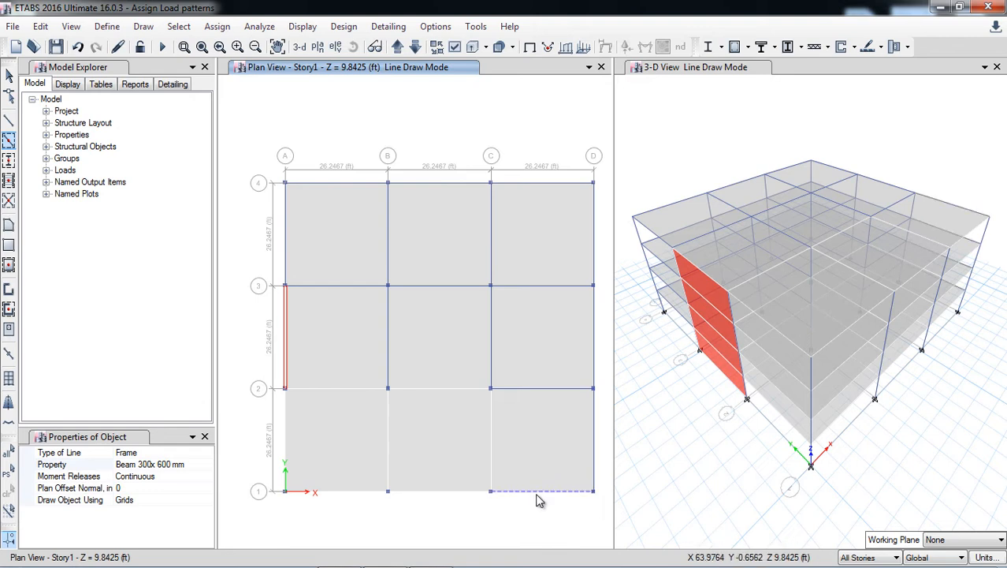
pyautogui.click(510, 477)
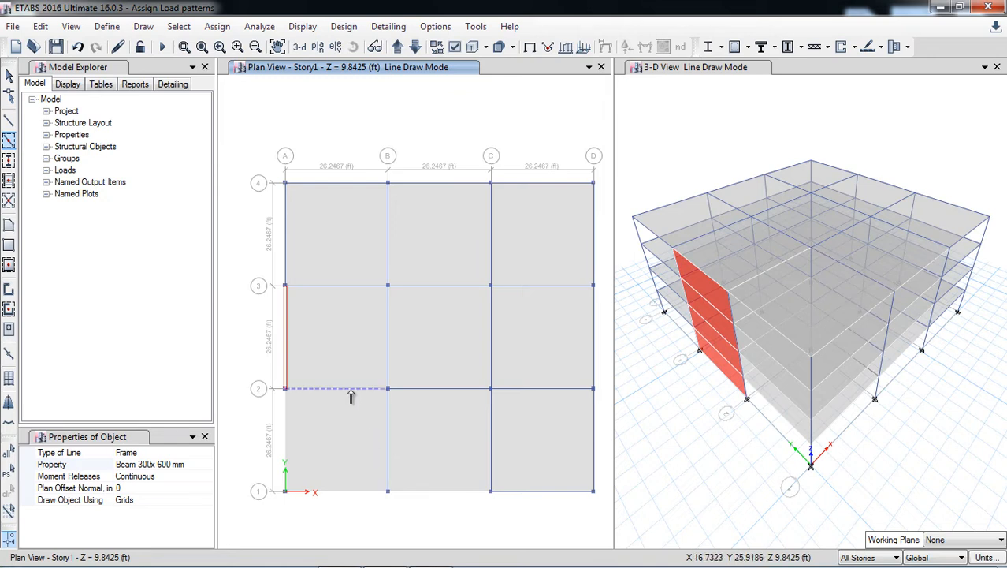
pyautogui.click(286, 441)
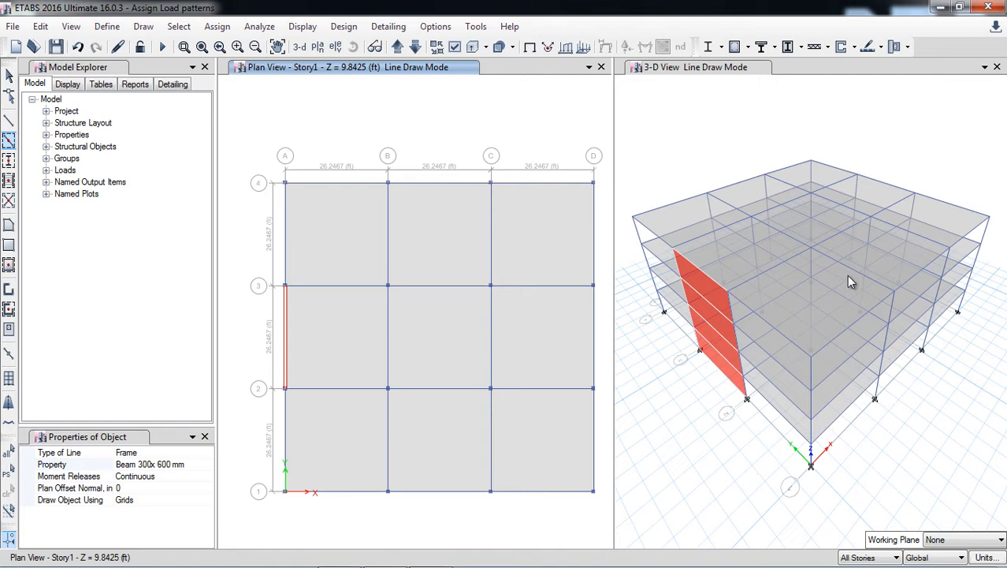
pyautogui.click(7, 77)
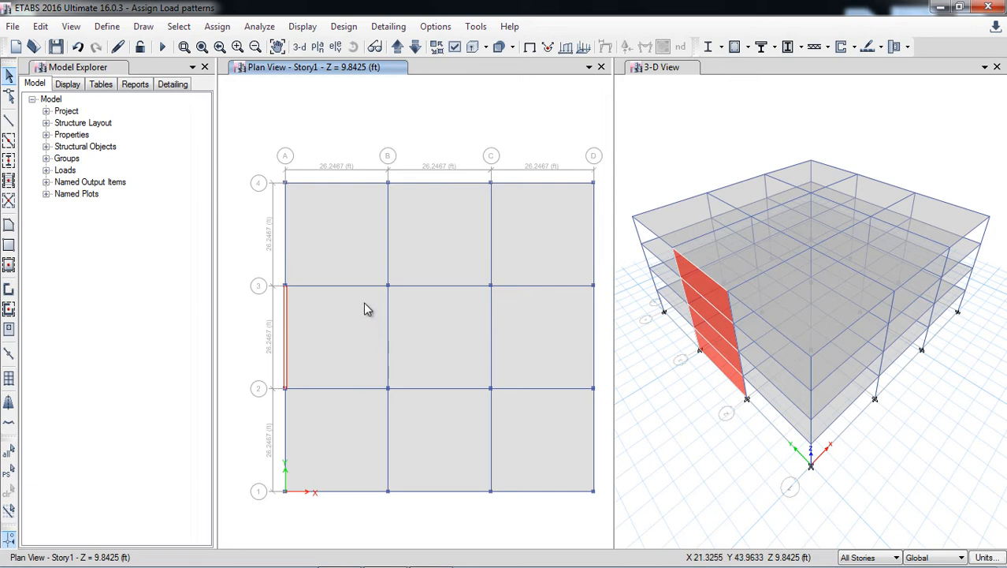
# Select all frames that have the Beam 300x 600 mm section property.
pyautogui.click(181, 29)
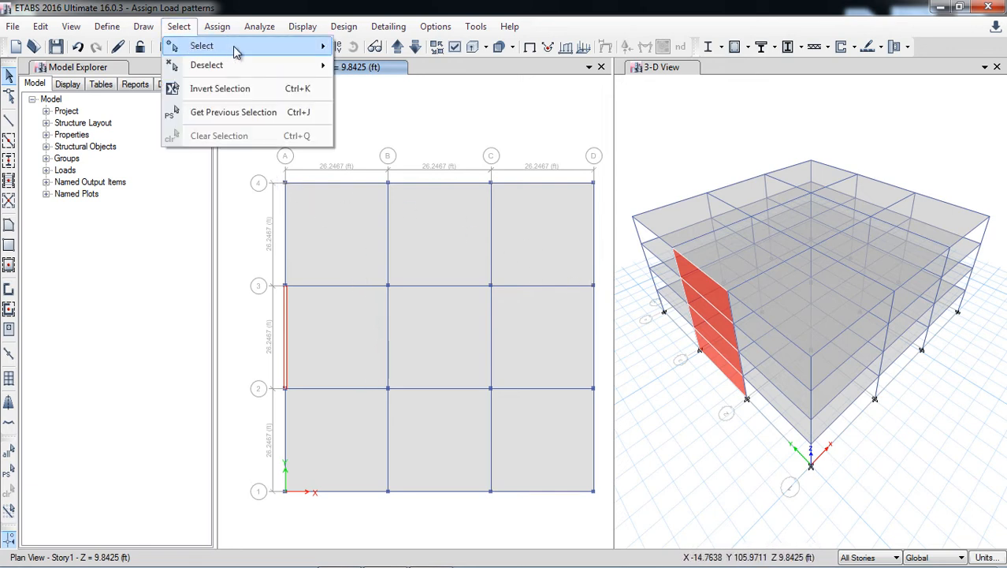
pyautogui.moveTo(314, 48)
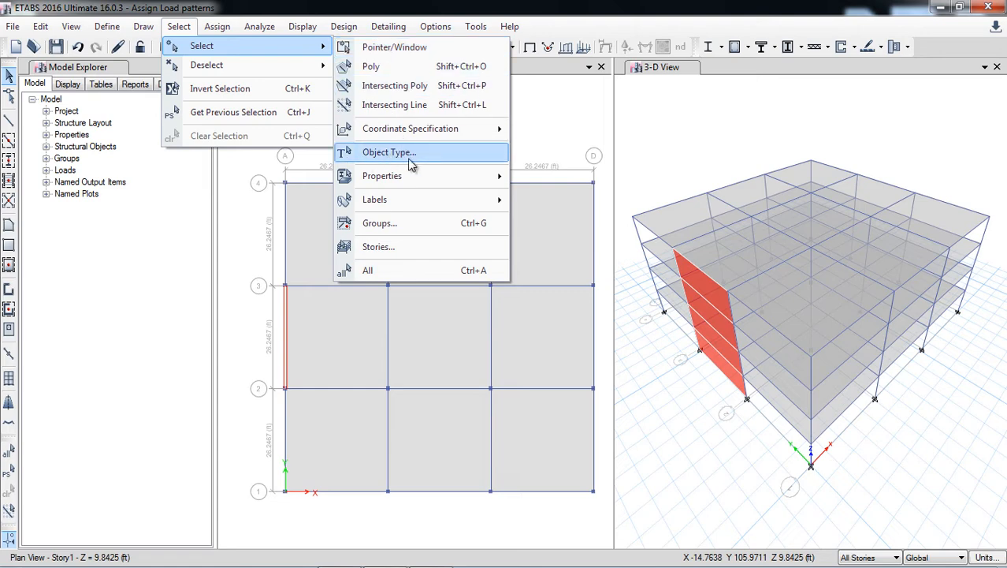
pyautogui.moveTo(406, 181)
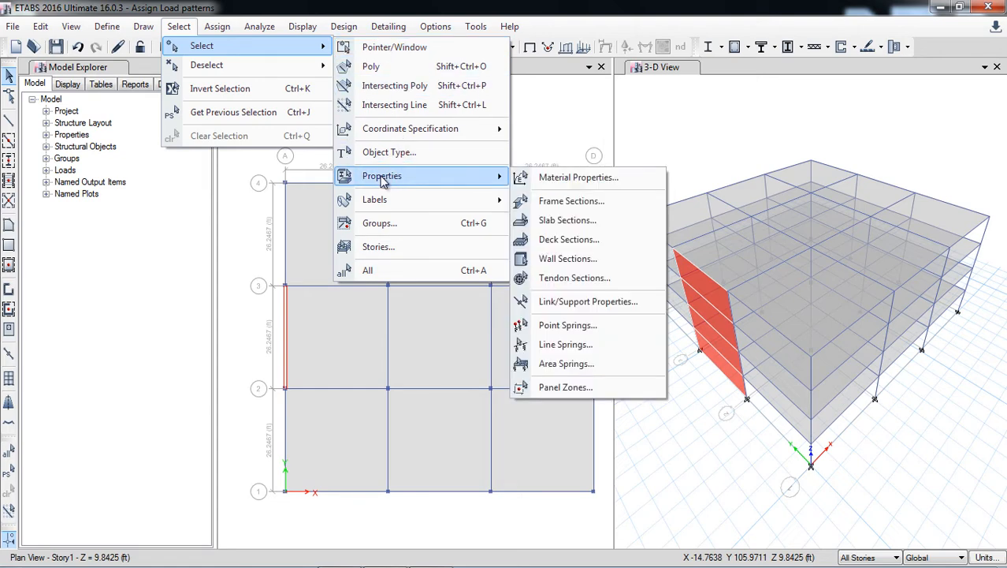
pyautogui.click(554, 202)
pyautogui.click(463, 247)
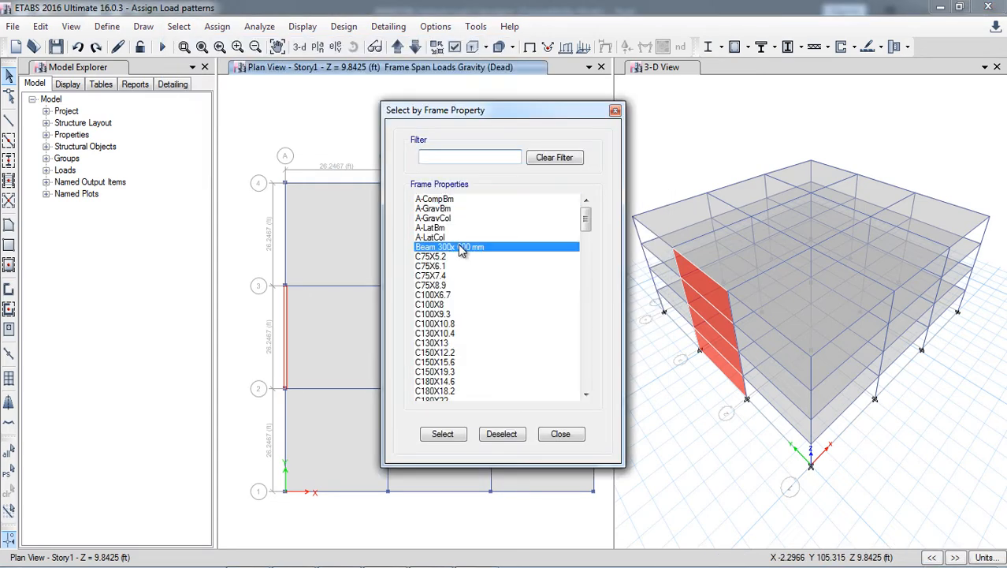
pyautogui.click(455, 433)
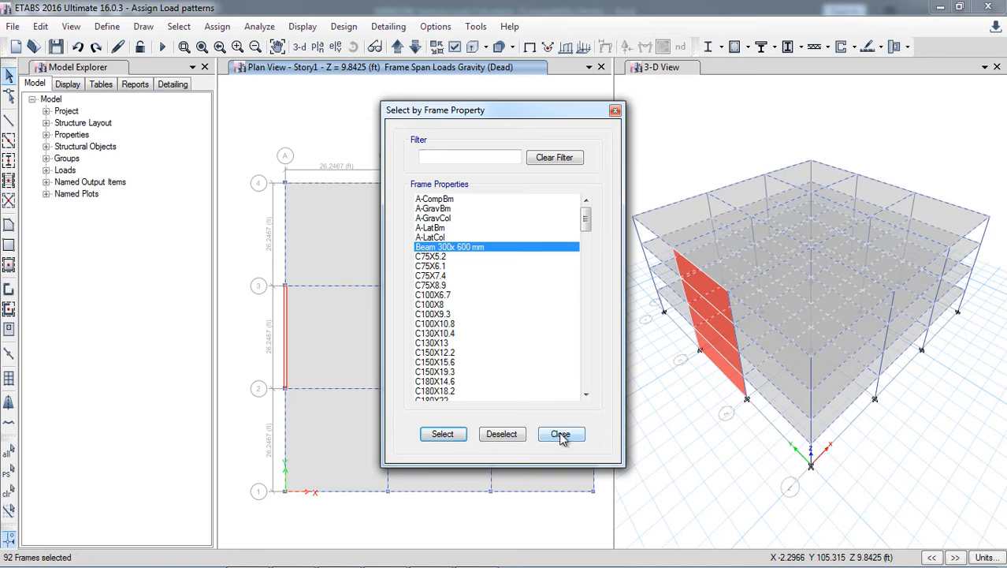
pyautogui.click(559, 433)
# Start a distributed frame load assignment for the selected beams with the Super Dead load pattern.
pyautogui.click(218, 27)
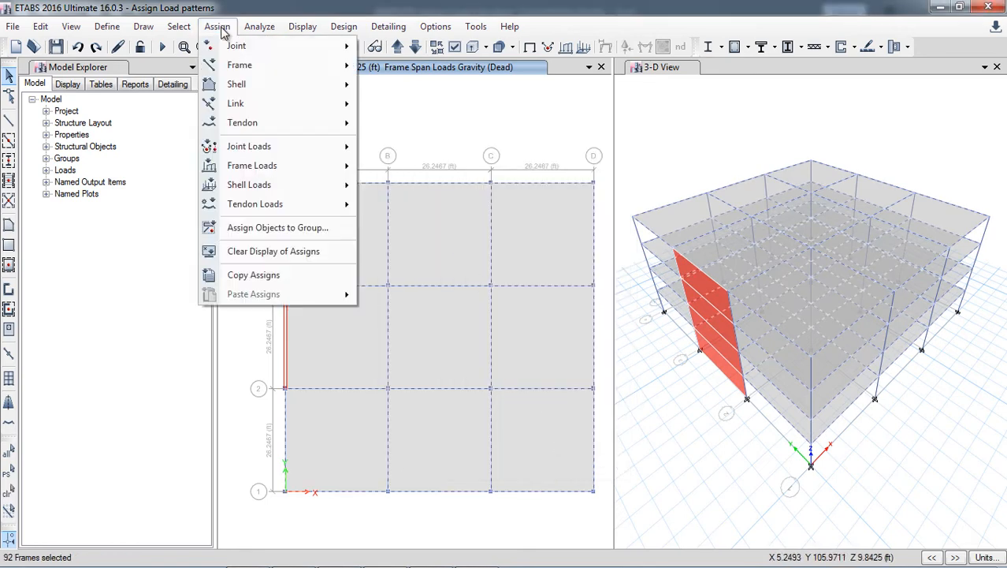
pyautogui.moveTo(263, 168)
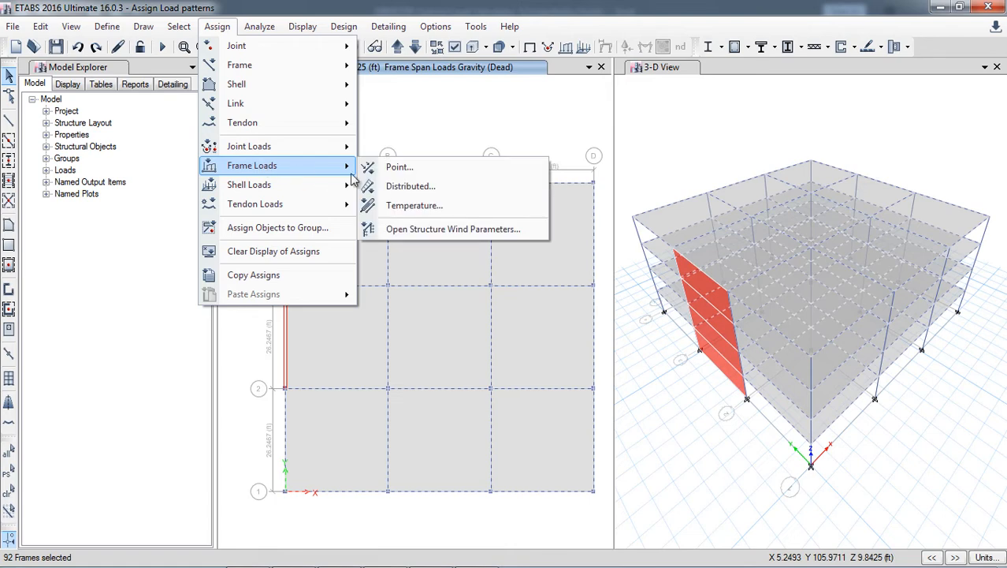
pyautogui.click(407, 186)
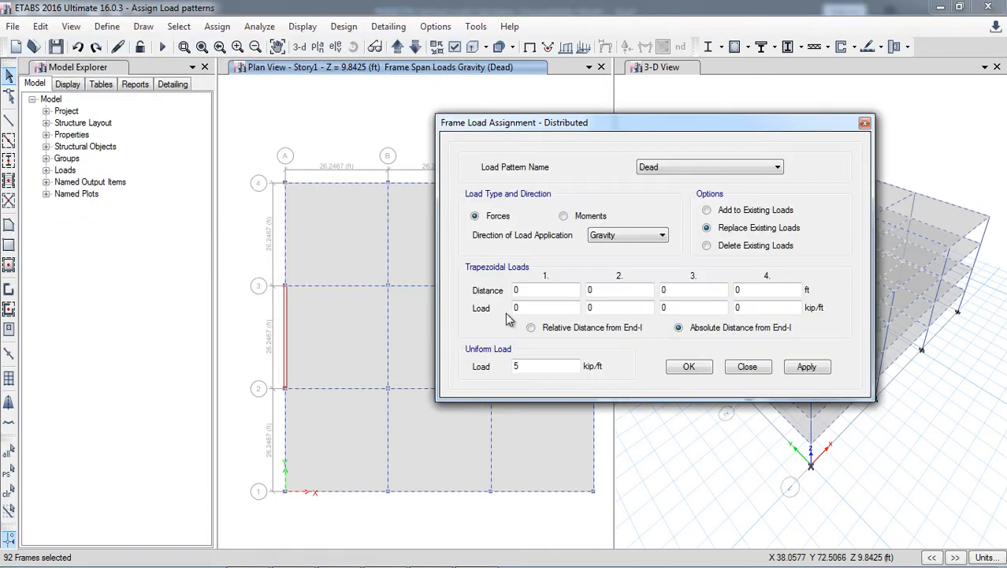
pyautogui.click(653, 168)
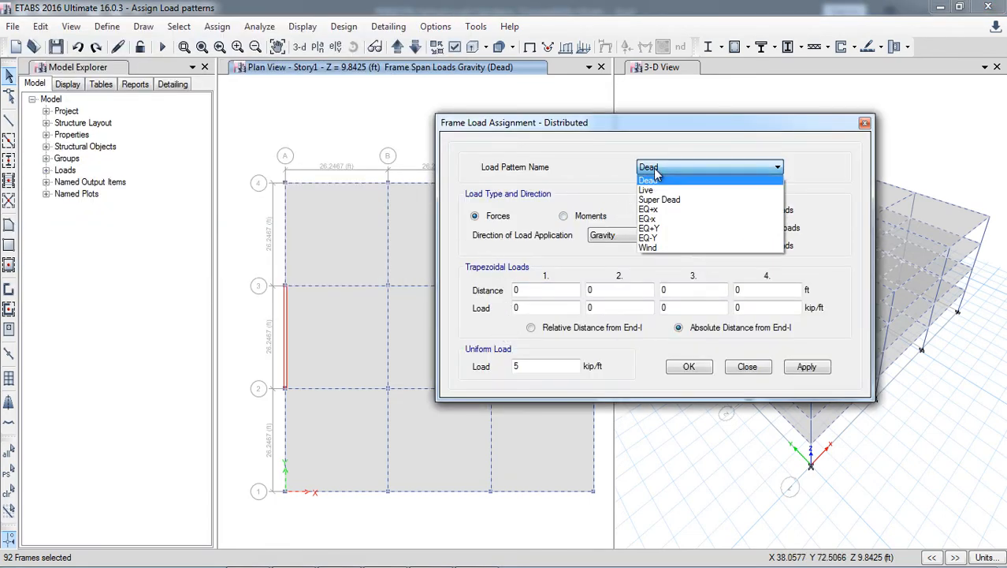
pyautogui.click(666, 200)
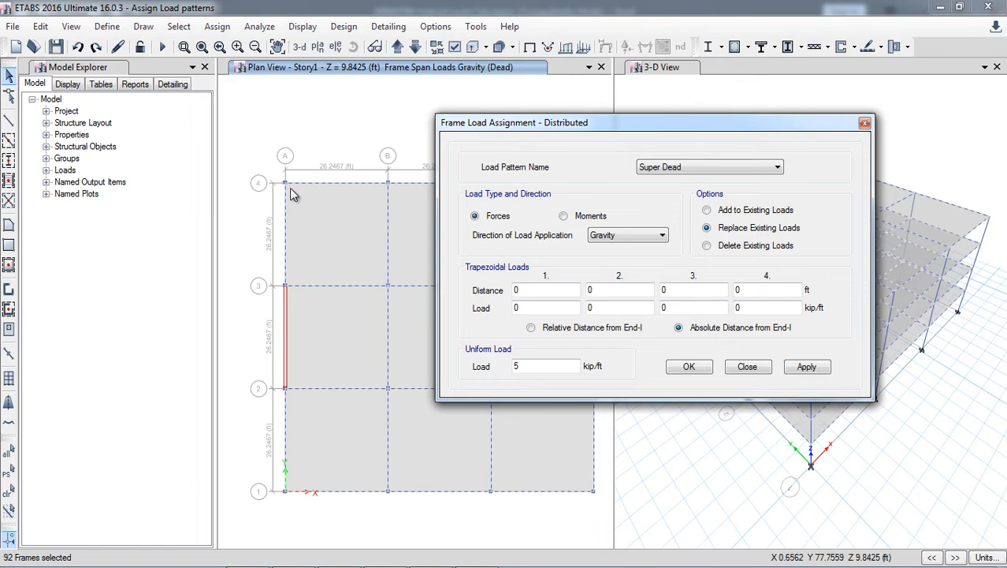
# Switch to the vertical load calculation workbook in Excel and look up the 230 mm thick wall's dead load in kip/ft.
pyautogui.moveTo(461, 561)
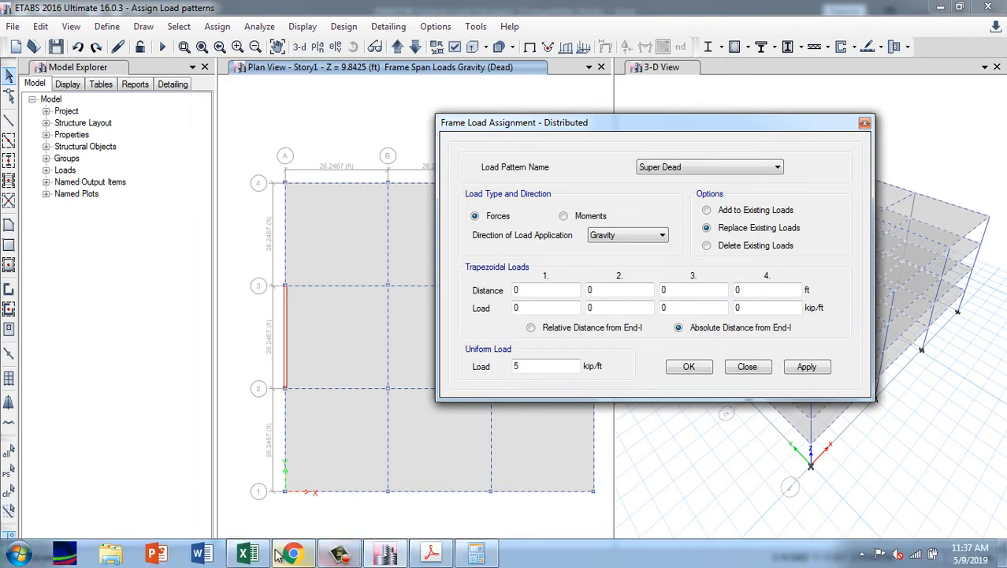
pyautogui.click(247, 554)
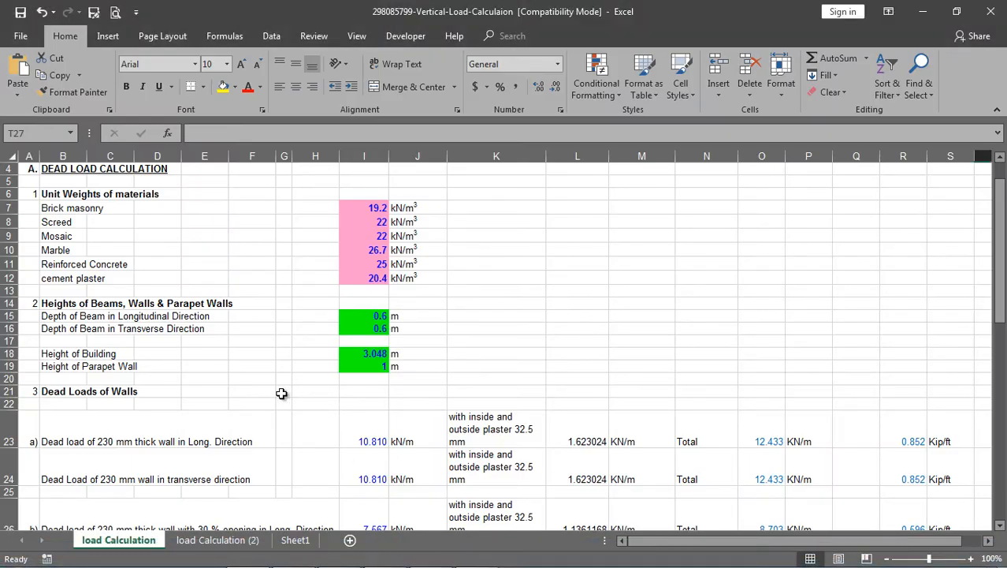
pyautogui.scroll(-2, 271, 394)
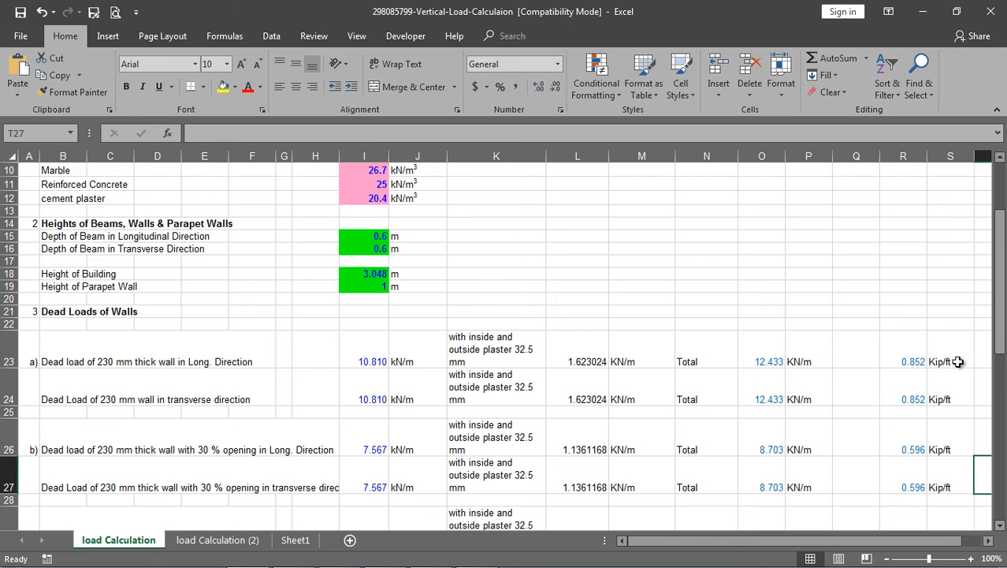
# Switch back to ETABS, apply a uniform gravity load of 0.852 kip/ft to the selected beams, and show the loads in a 3-D view.
pyautogui.moveTo(502, 544)
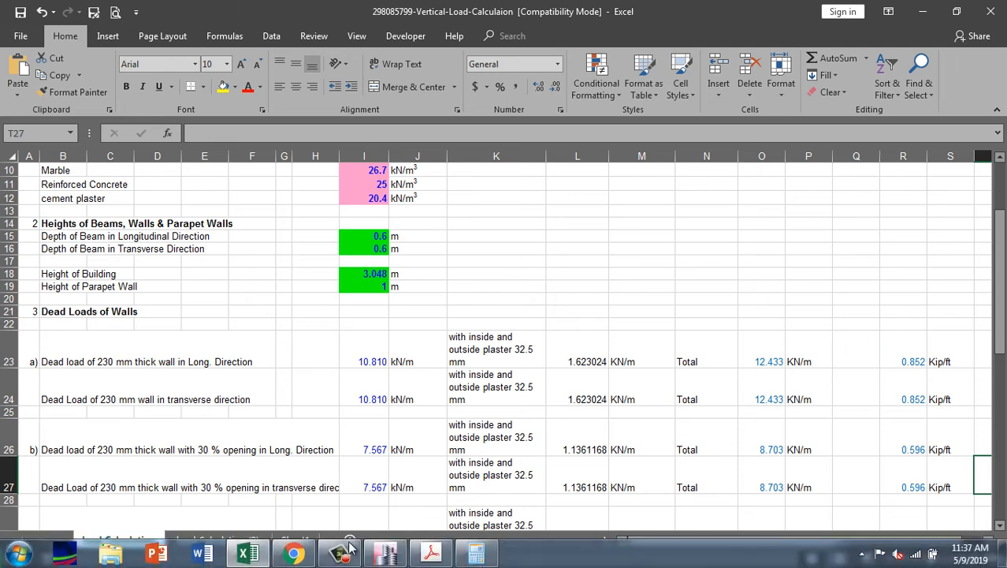
pyautogui.click(397, 556)
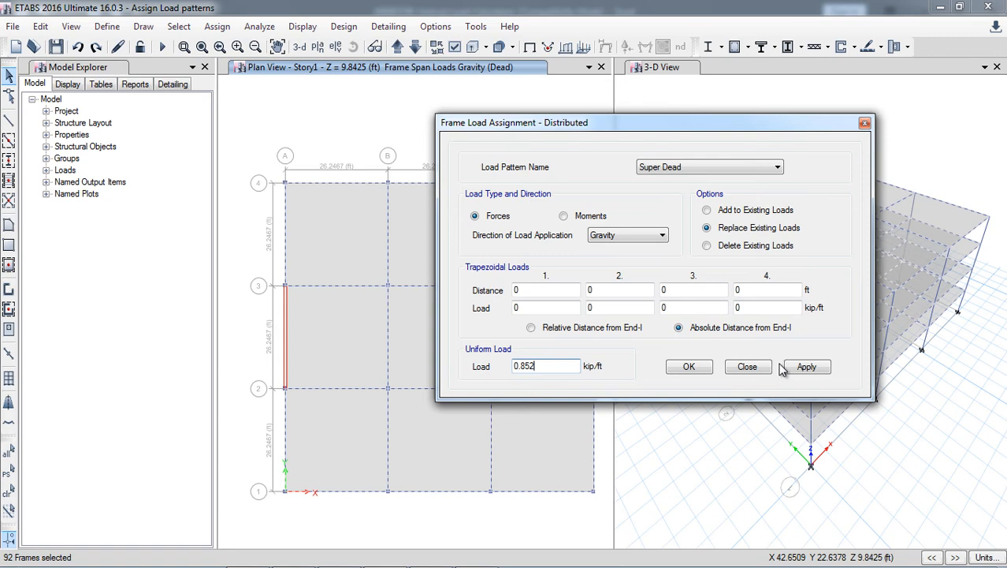
pyautogui.click(805, 368)
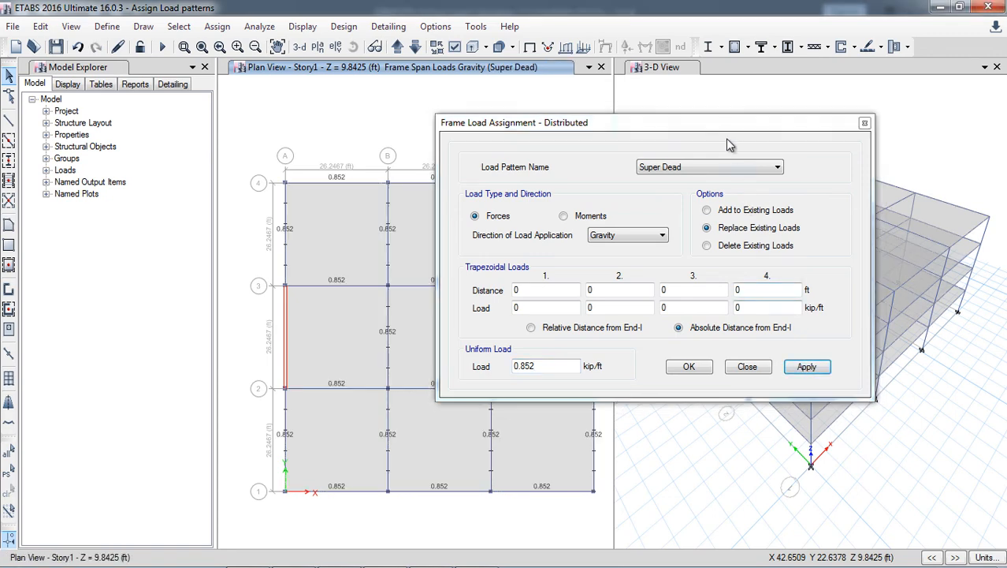
pyautogui.moveTo(719, 133); pyautogui.dragTo(800, 178)
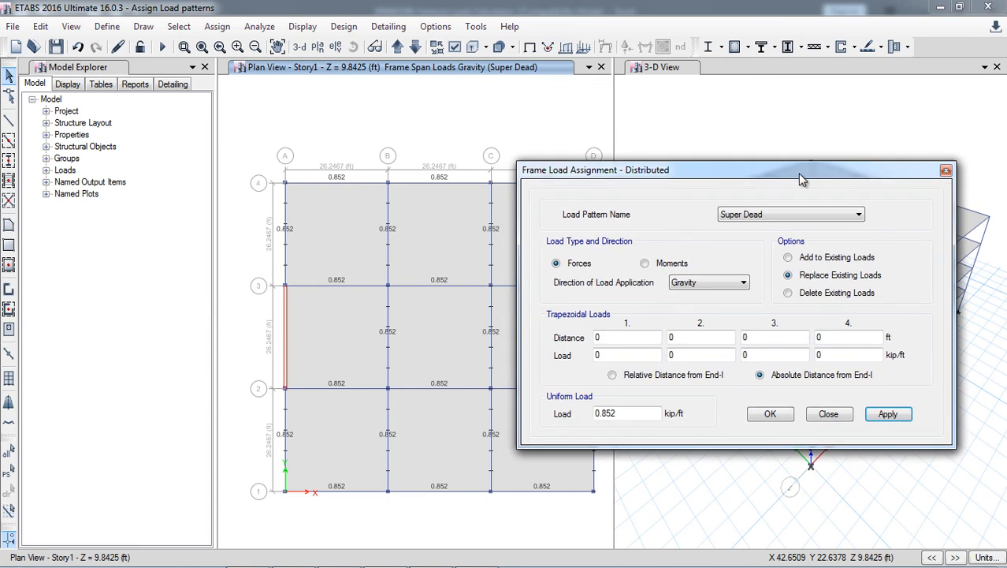
pyautogui.click(946, 170)
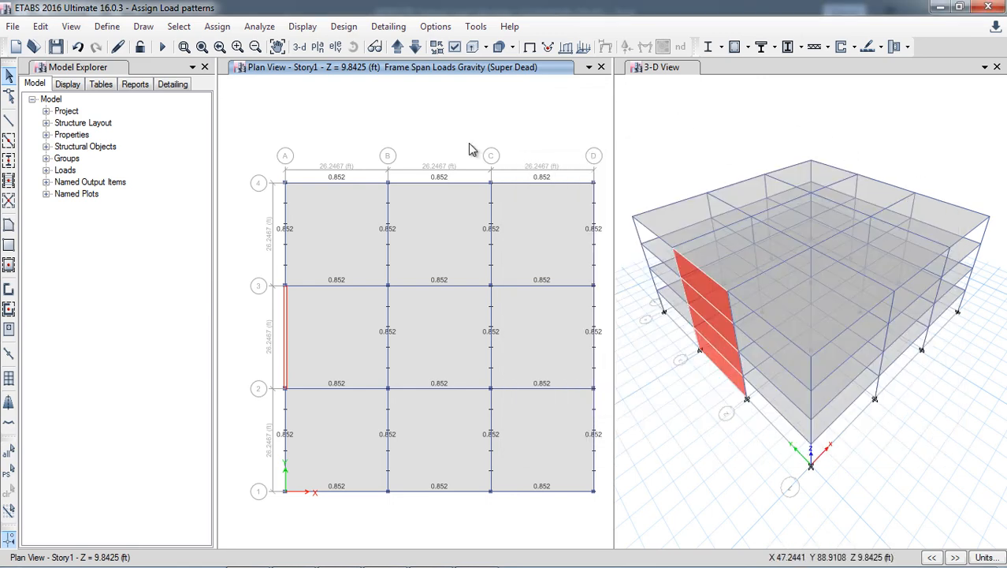
pyautogui.click(301, 47)
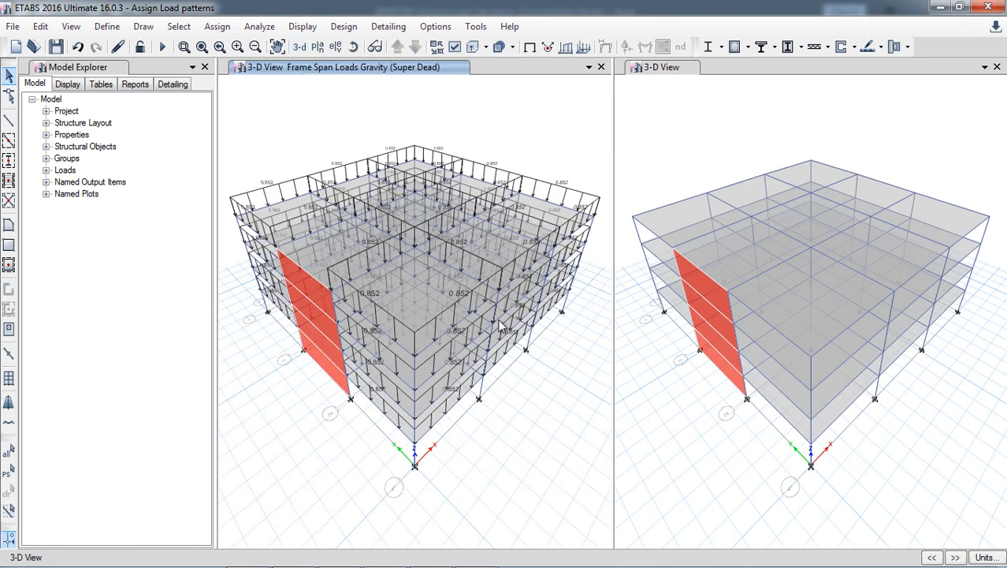